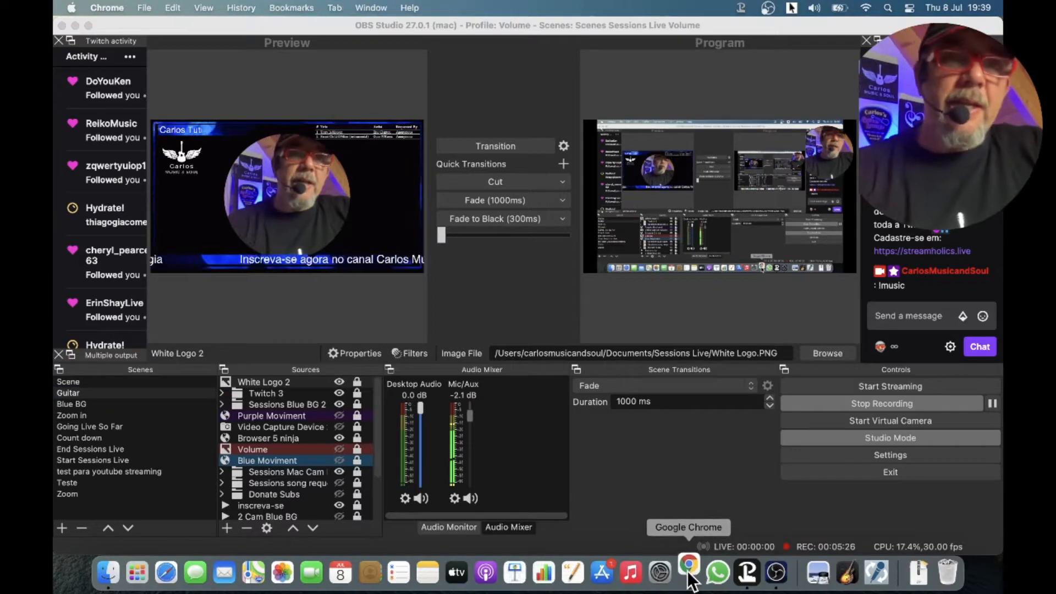
- Switch to Chrome, go to streamelements.com/dashboard and connect to StreamElements with the Twitch account
{"action": "left_click", "coordinate": [688, 579]}
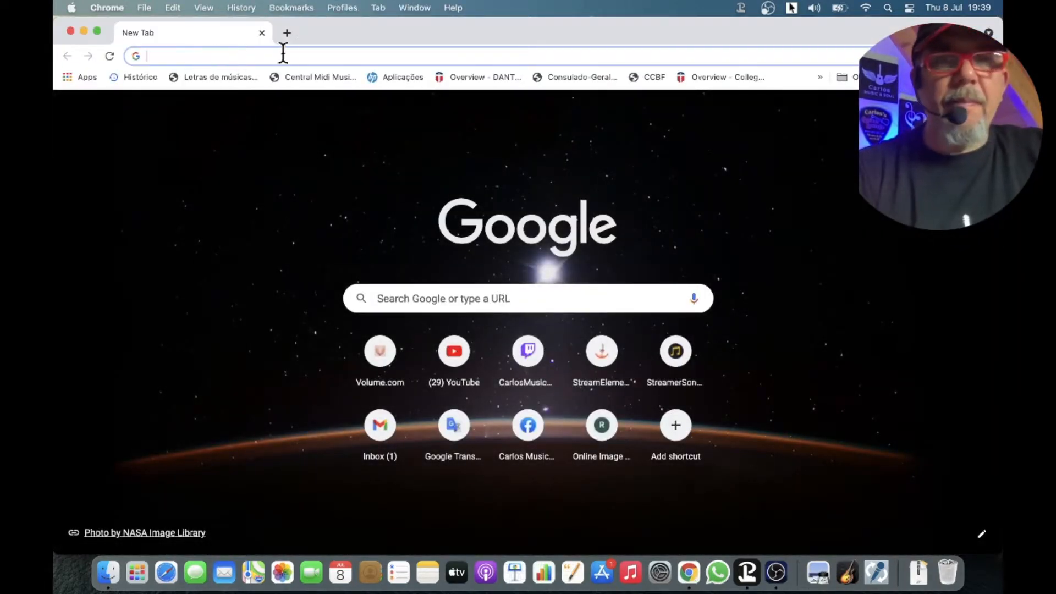
{"action": "left_click", "coordinate": [791, 11]}
{"action": "left_click", "coordinate": [800, 28]}
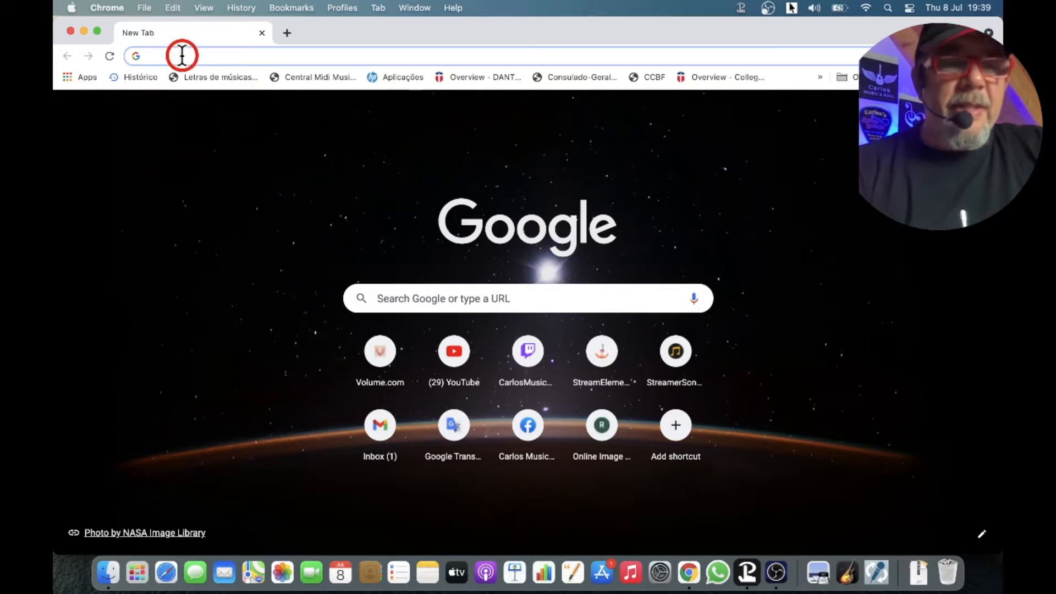
{"action": "type", "text": "streamelements.com/dashboard"}
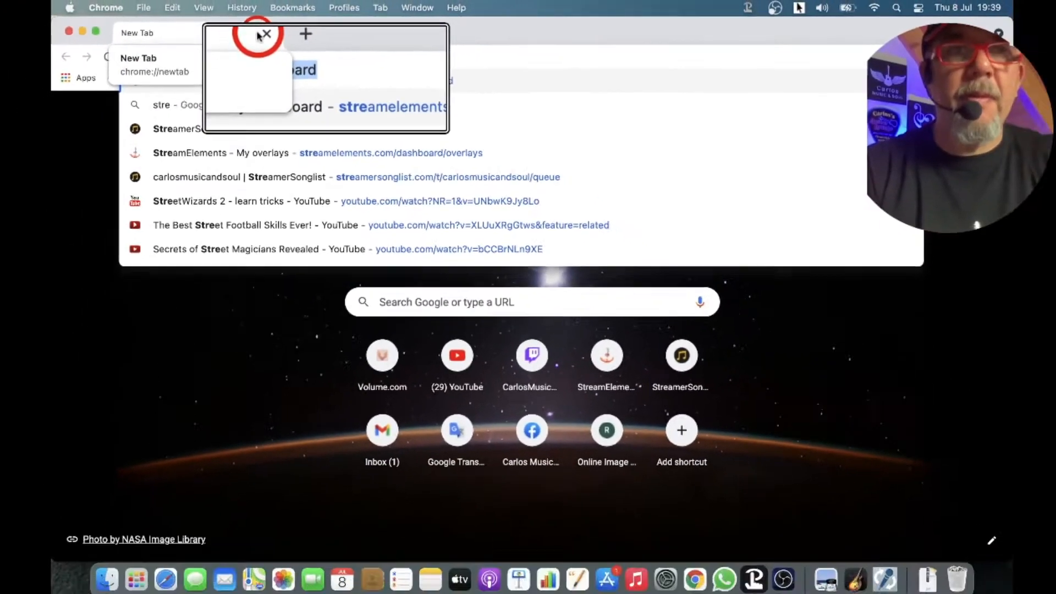
{"action": "key", "text": "Return"}
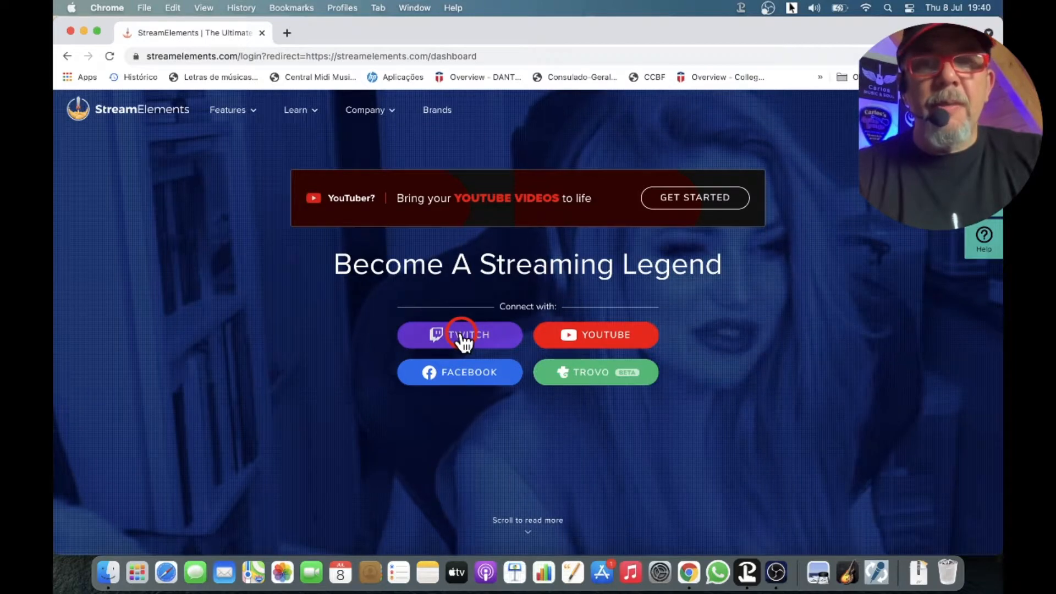
{"action": "left_click", "coordinate": [461, 333]}
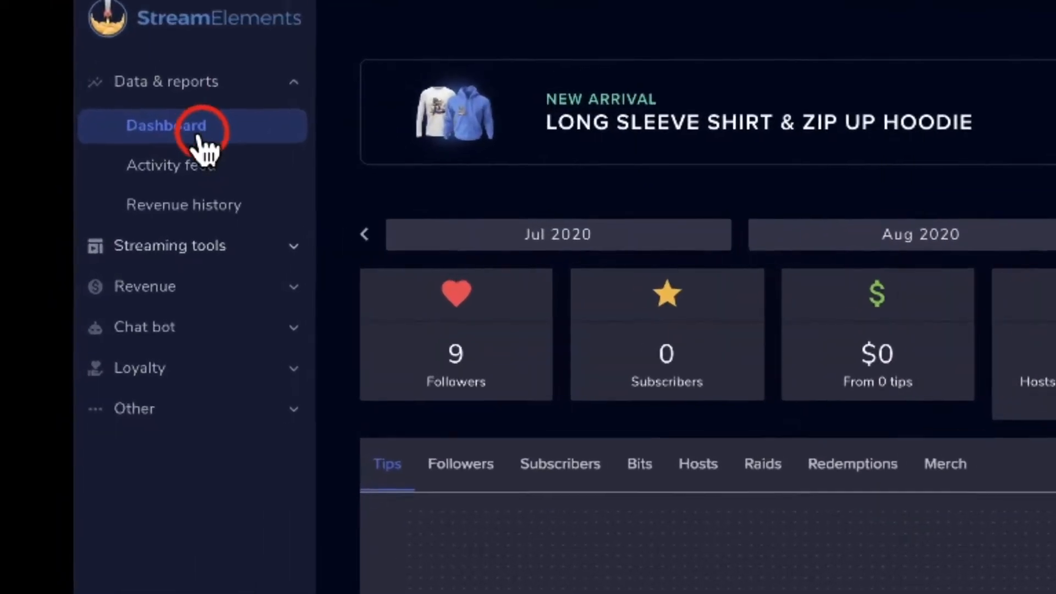
- Open My overlays in the streaming tools and look through the existing personal overlays
{"action": "left_click", "coordinate": [242, 253]}
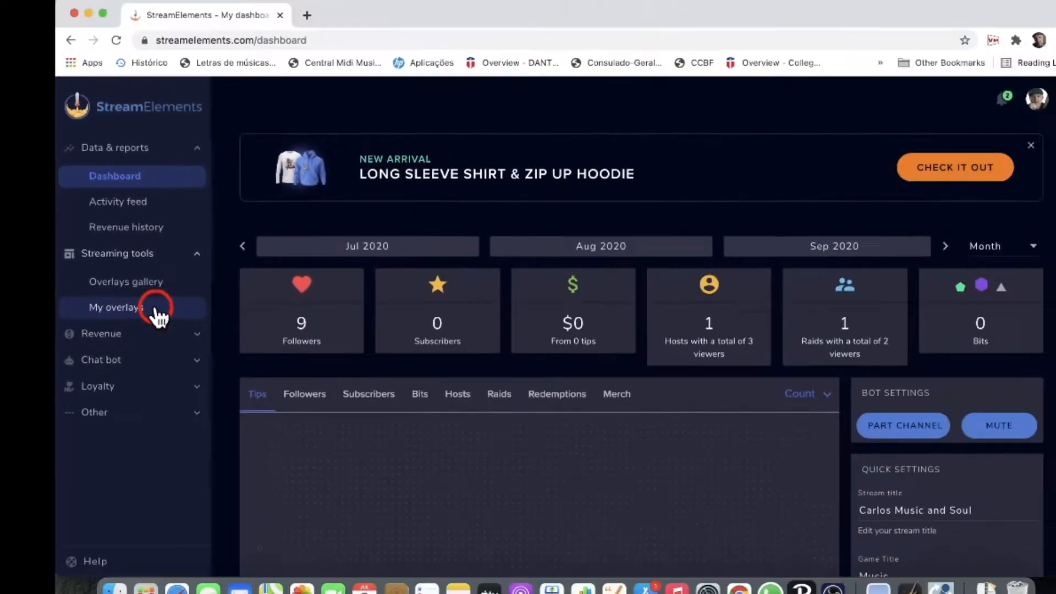
{"action": "left_click", "coordinate": [245, 353]}
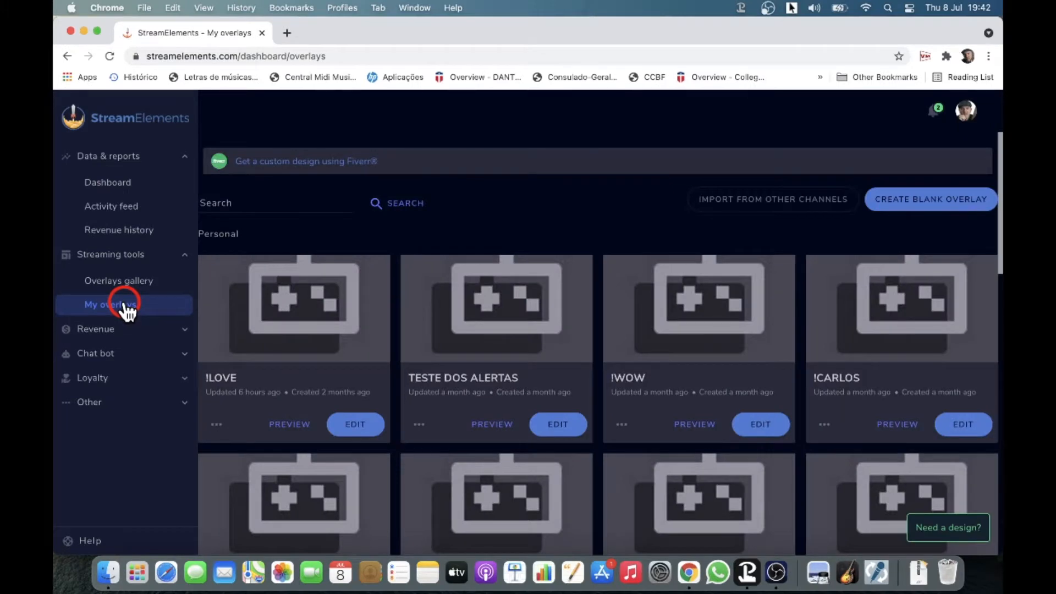
{"action": "scroll", "coordinate": [612, 371], "scroll_direction": "down", "scroll_amount": 15}
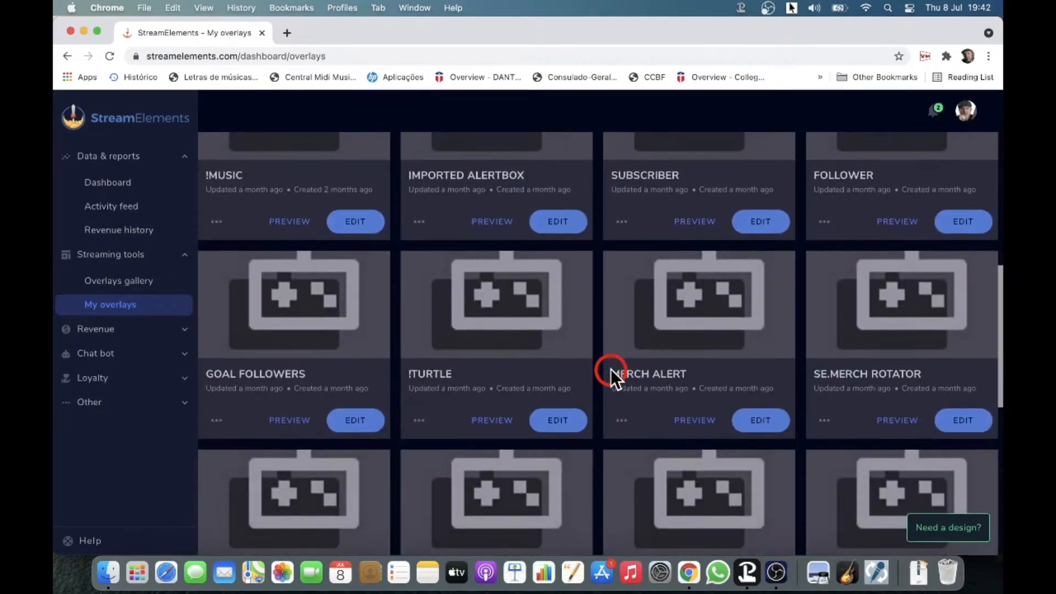
{"action": "scroll", "coordinate": [610, 368], "scroll_direction": "up", "scroll_amount": 15}
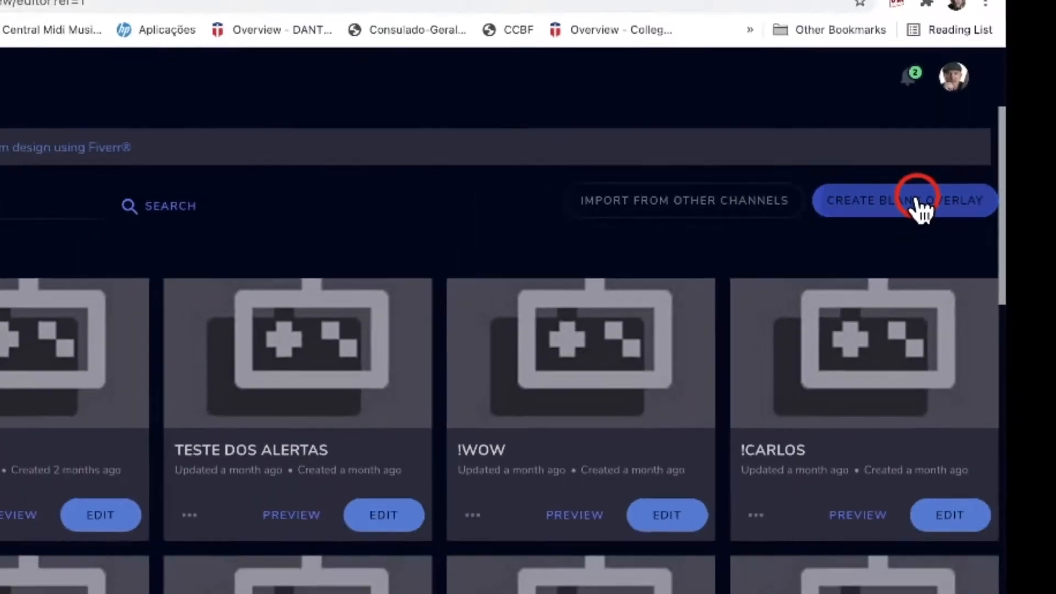
- Create a blank overlay with a resolution of 720p
{"action": "left_click", "coordinate": [869, 205]}
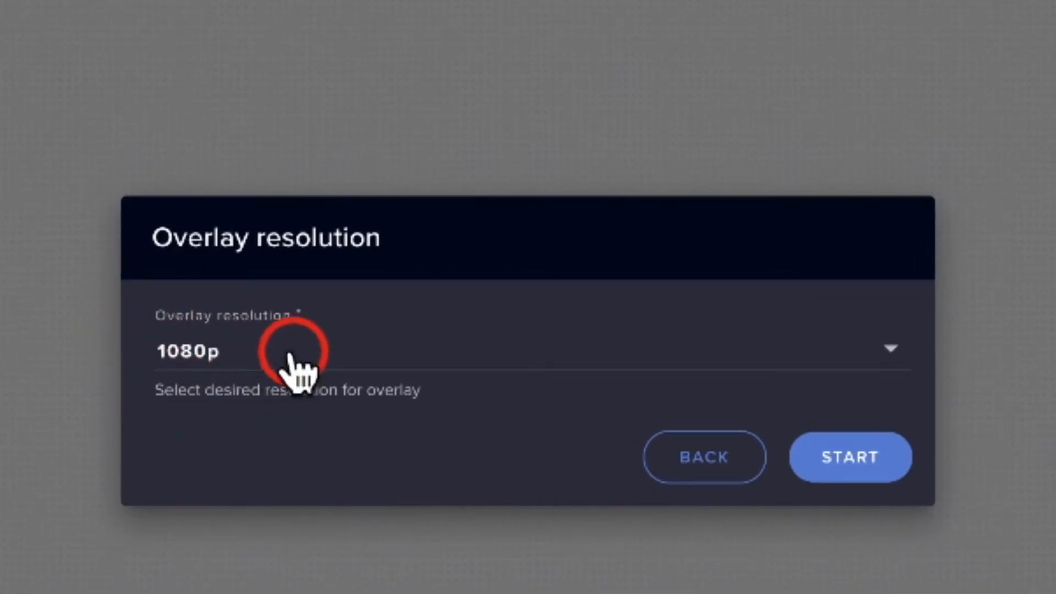
{"action": "left_click", "coordinate": [250, 351]}
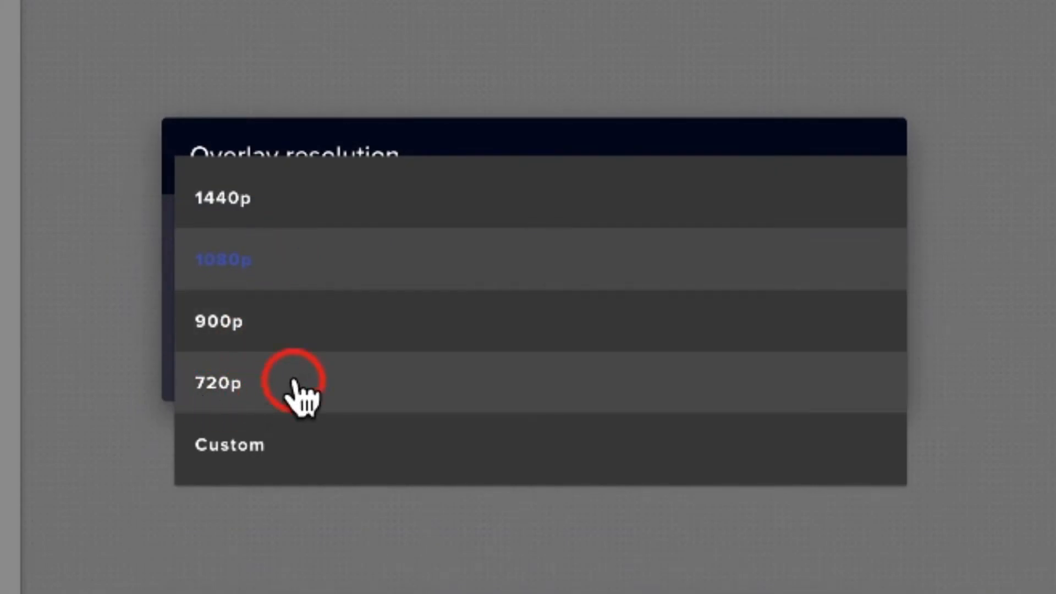
{"action": "left_click", "coordinate": [201, 384]}
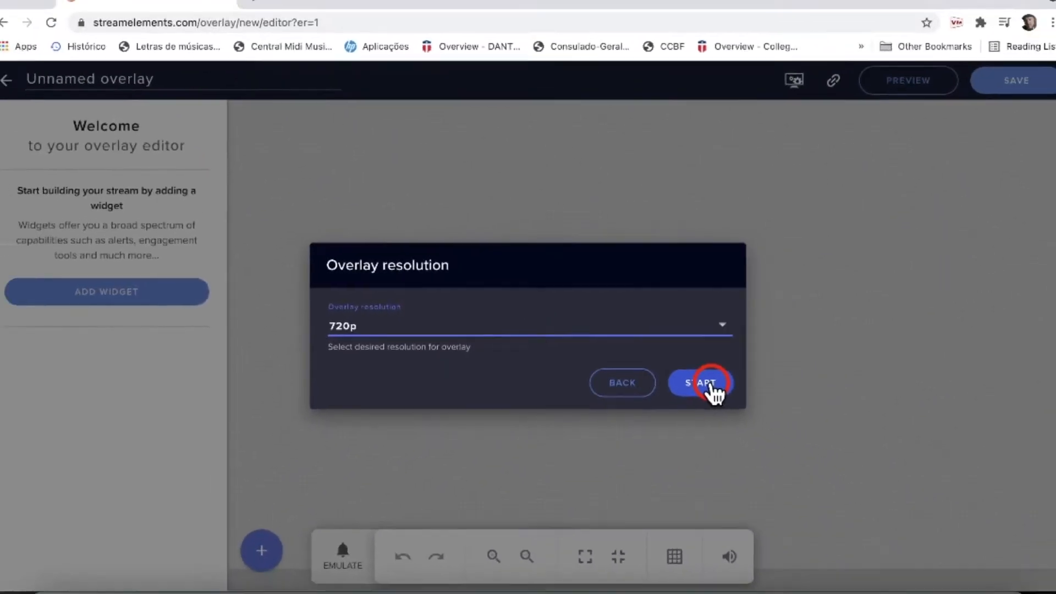
{"action": "left_click", "coordinate": [779, 421]}
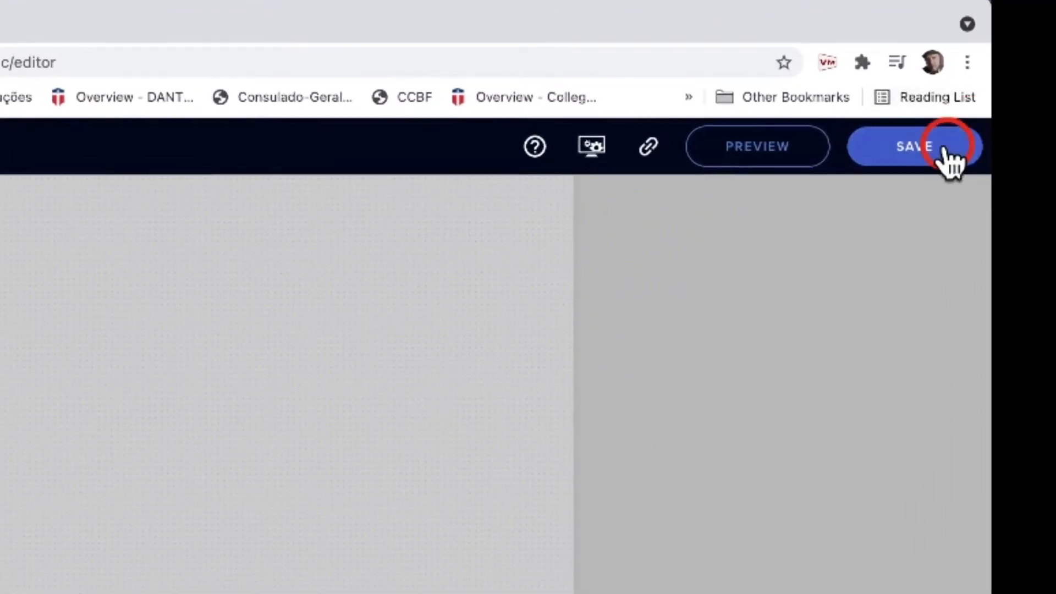
- Save the new overlay under the name Kappagen Test
{"action": "left_click", "coordinate": [971, 110]}
{"action": "left_click", "coordinate": [19, 471]}
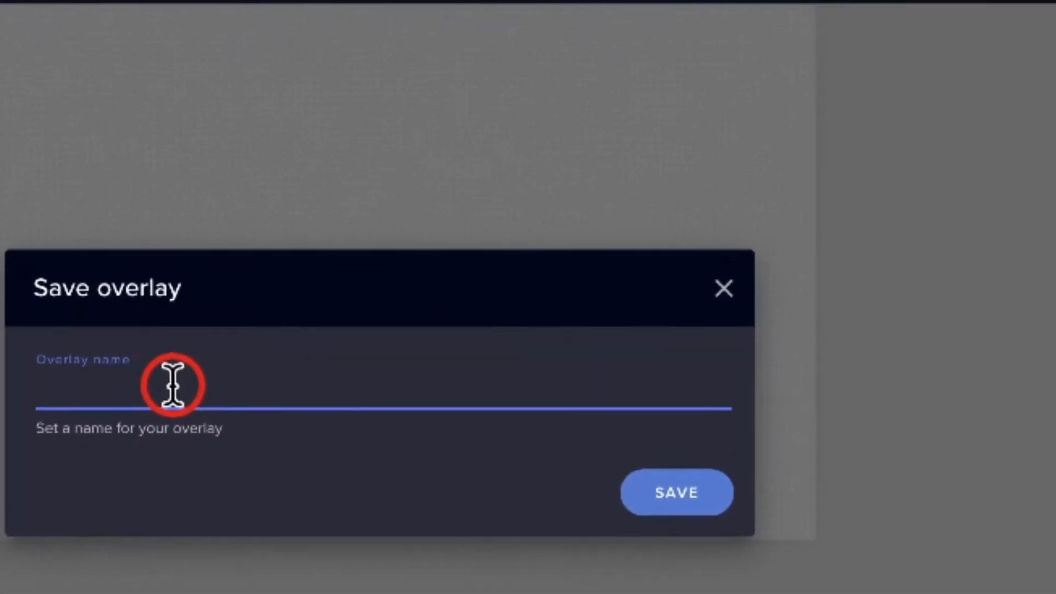
{"action": "type", "text": "Kappagen Test"}
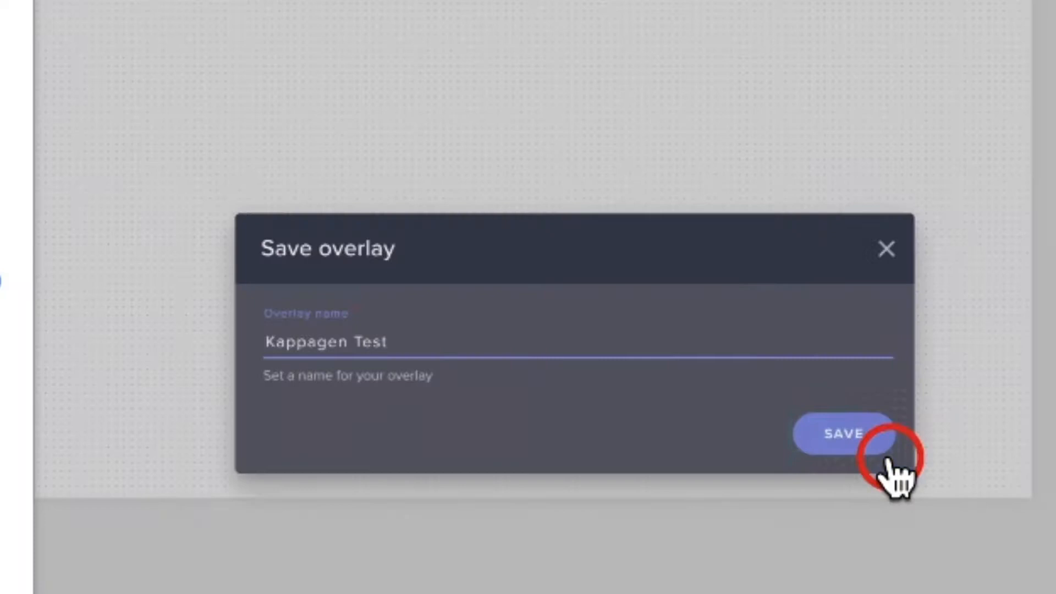
{"action": "left_click", "coordinate": [849, 432]}
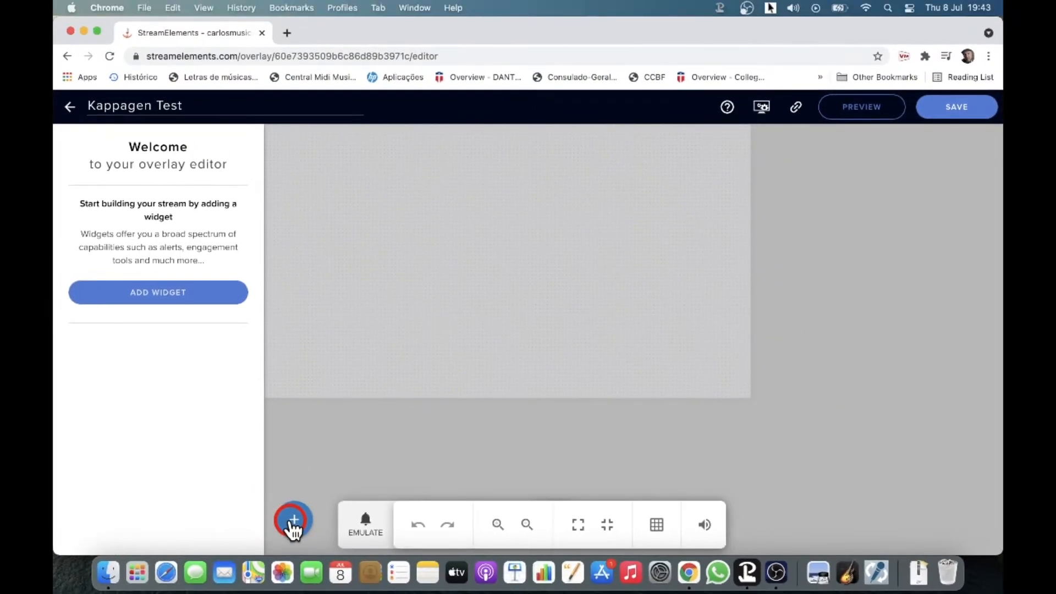
{"action": "left_click", "coordinate": [293, 523]}
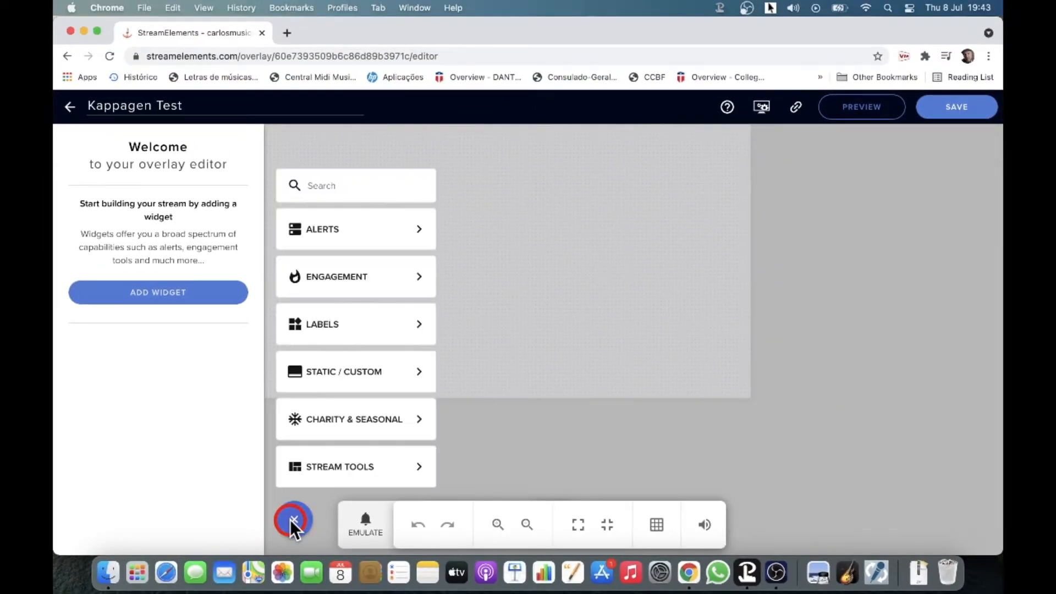
{"action": "left_click", "coordinate": [586, 438]}
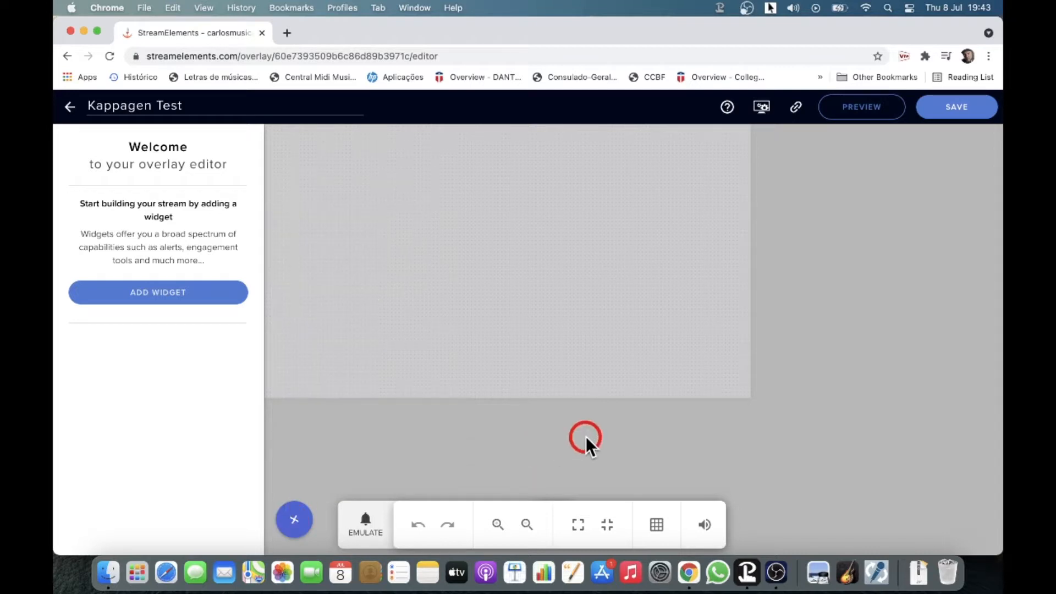
{"action": "left_click", "coordinate": [138, 292]}
{"action": "left_click", "coordinate": [326, 324]}
{"action": "left_click", "coordinate": [618, 429]}
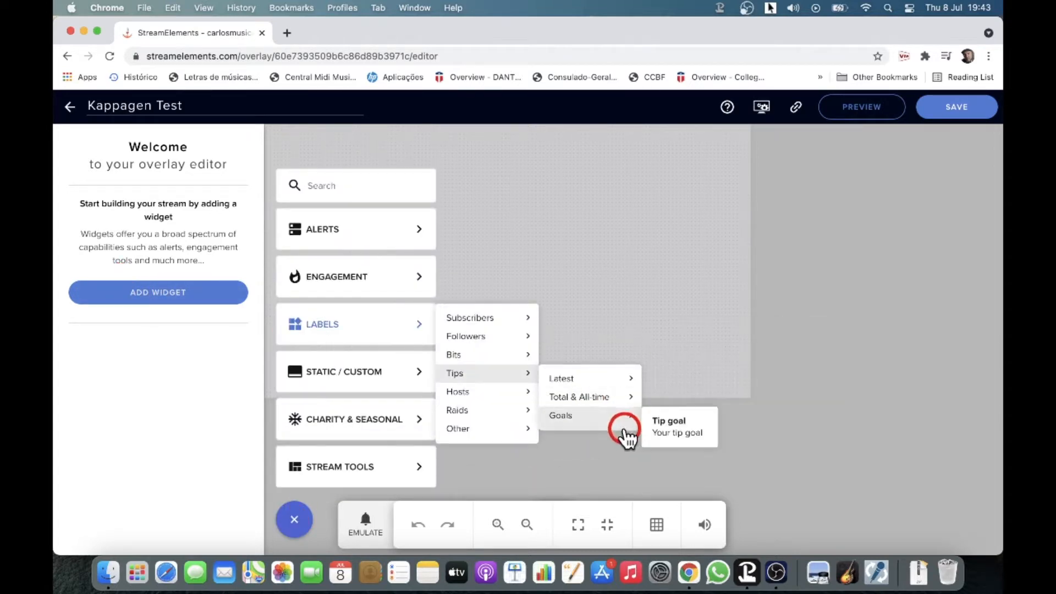
{"action": "left_click", "coordinate": [553, 466]}
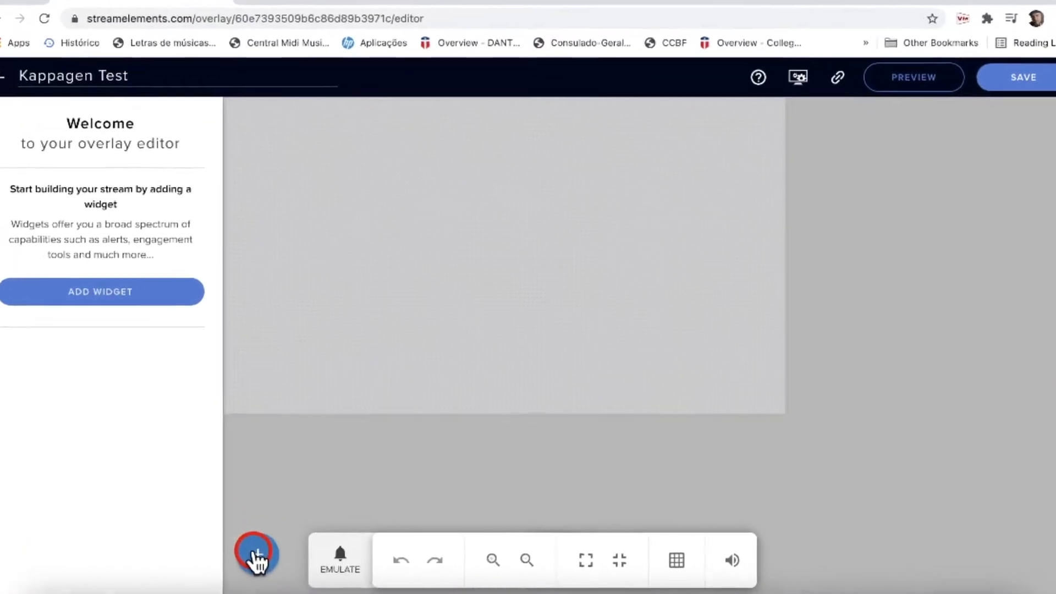
- Add the Kappagen widget from the Alerts category to the overlay
{"action": "left_click", "coordinate": [293, 519]}
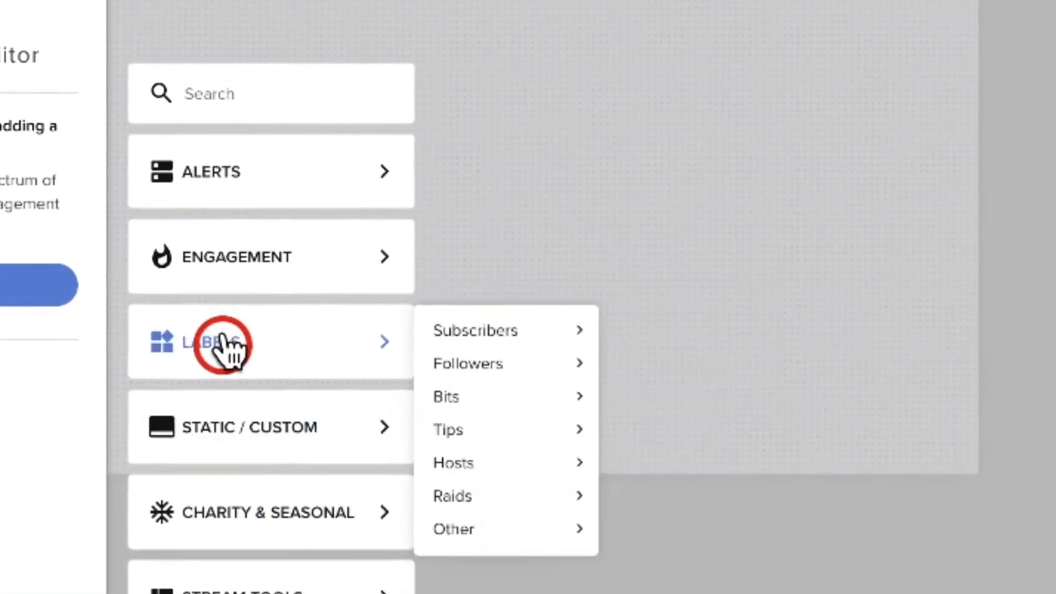
{"action": "mouse_move", "coordinate": [233, 186]}
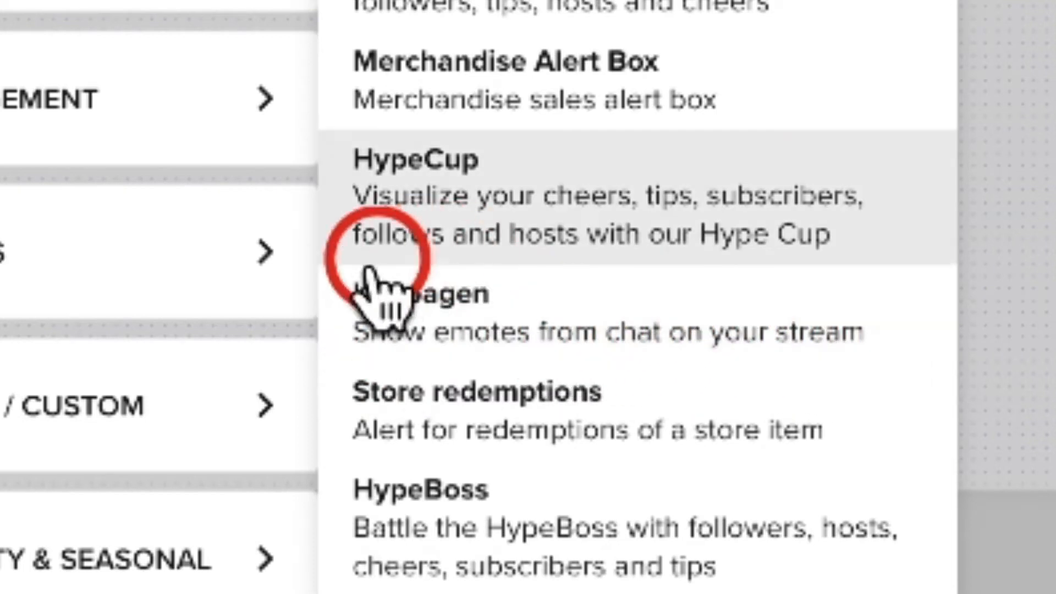
{"action": "left_click", "coordinate": [505, 337]}
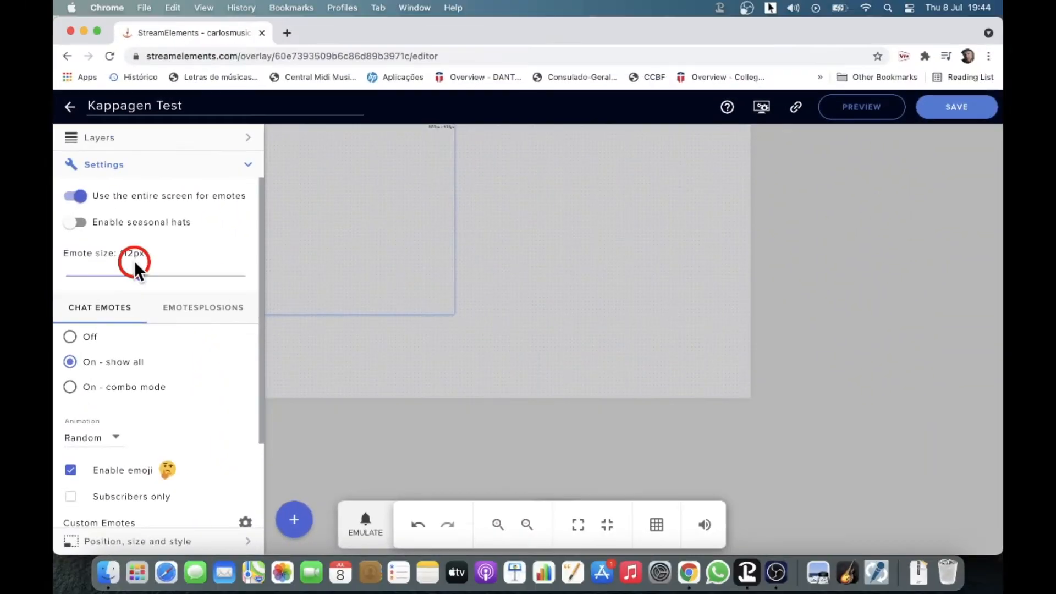
- Set the widget's Emotesplosions to show 300 emotes
{"action": "scroll", "coordinate": [134, 261], "scroll_direction": "down", "scroll_amount": 1}
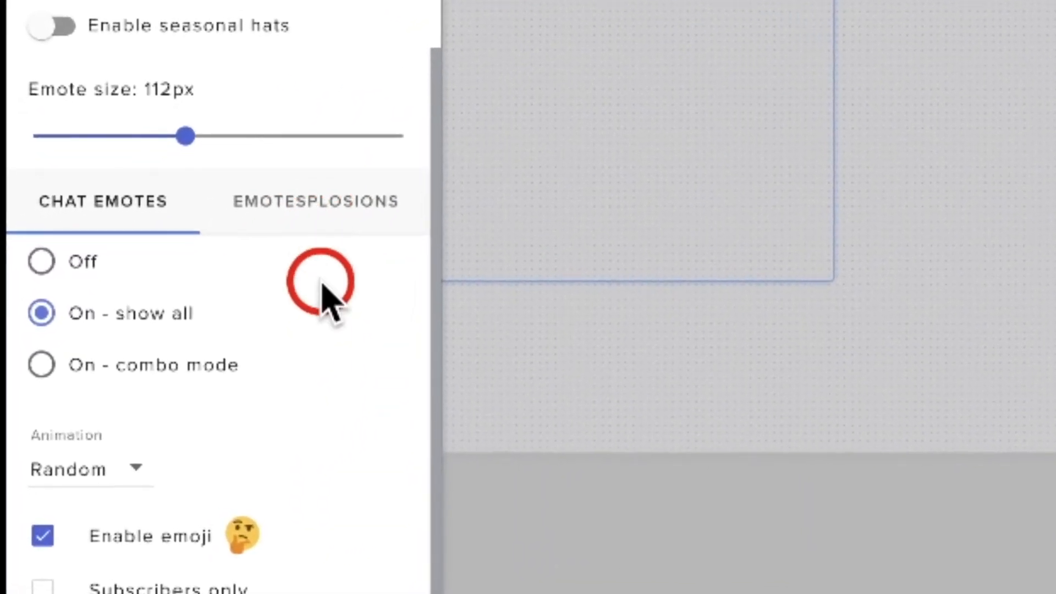
{"action": "left_click", "coordinate": [311, 220]}
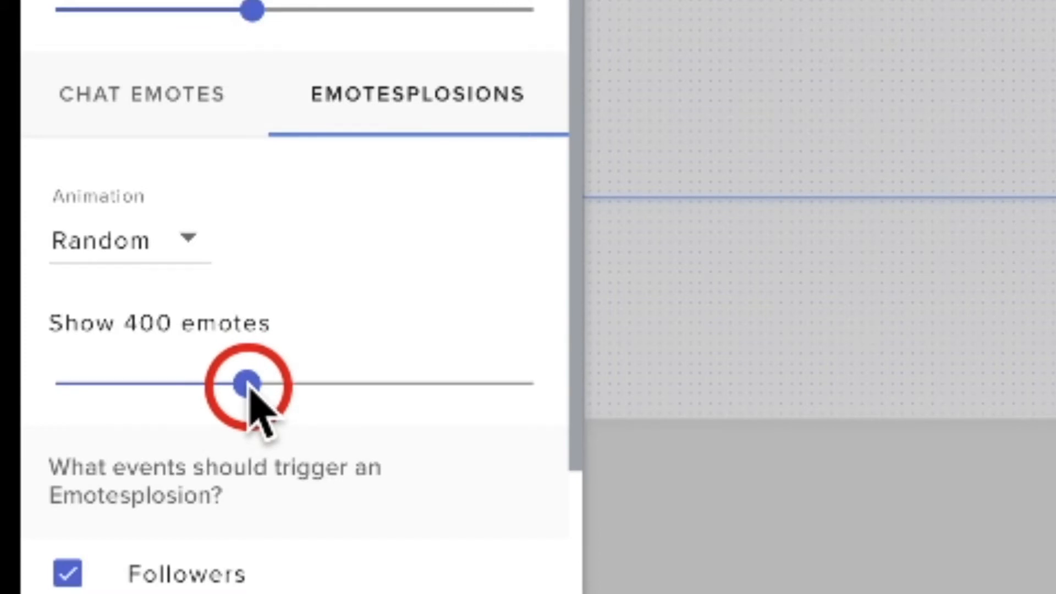
{"action": "left_click_drag", "start_coordinate": [249, 387], "coordinate": [516, 394]}
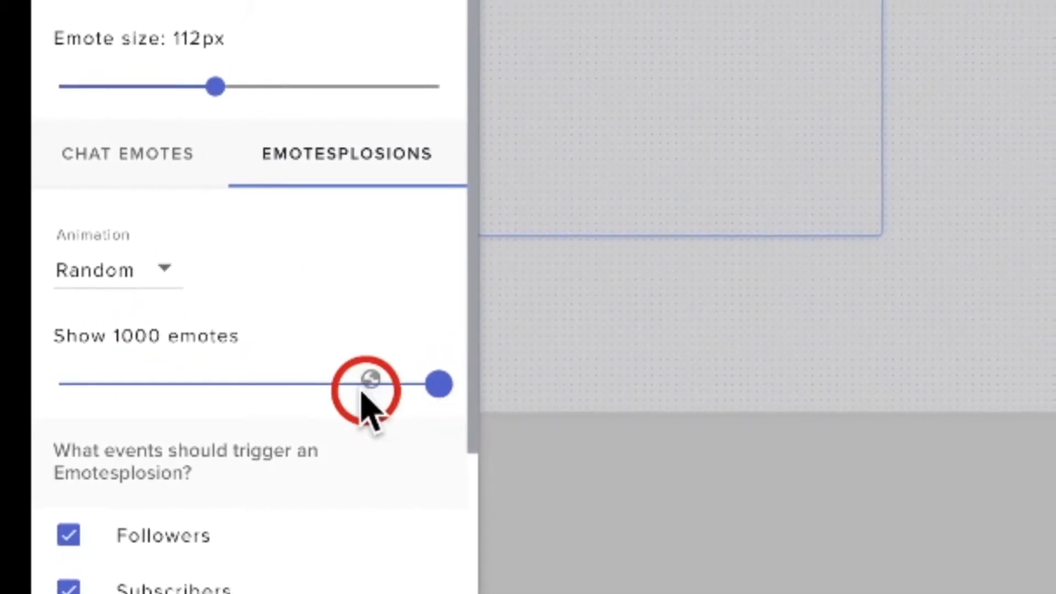
{"action": "left_click_drag", "start_coordinate": [438, 384], "coordinate": [433, 384]}
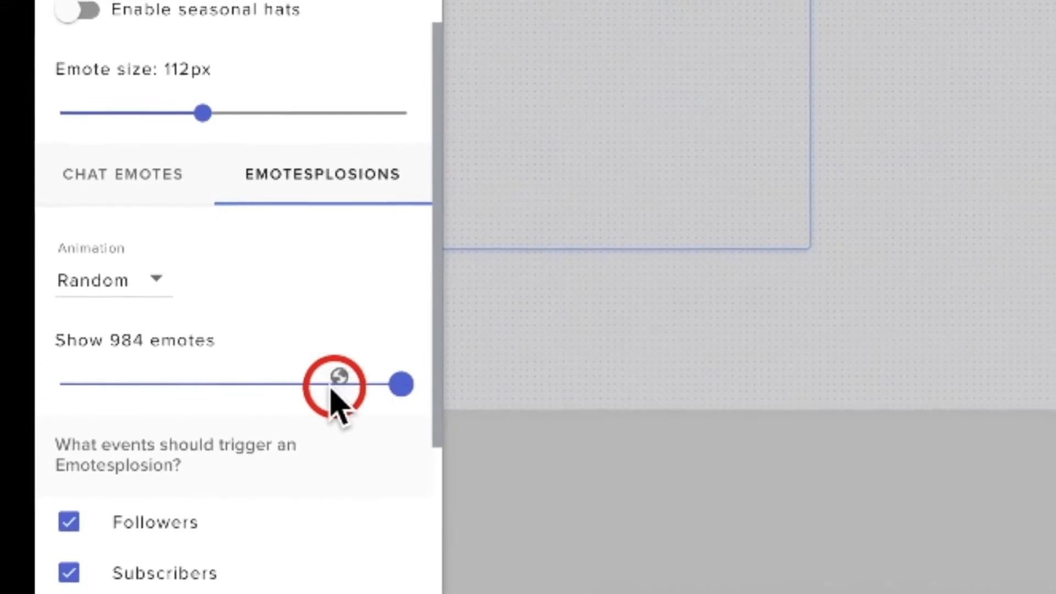
{"action": "left_click", "coordinate": [181, 384]}
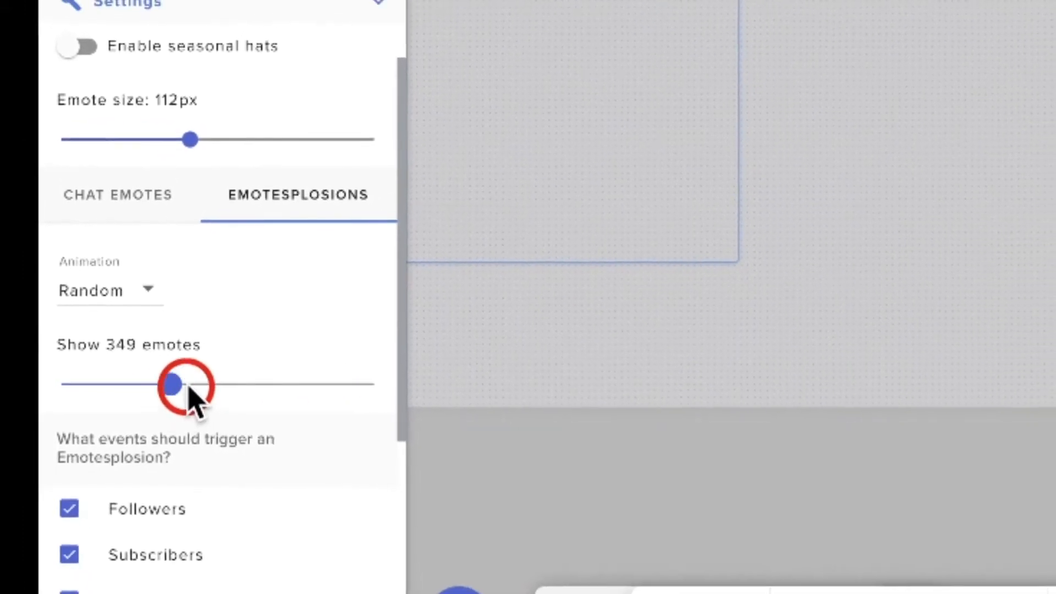
{"action": "left_click_drag", "start_coordinate": [172, 385], "coordinate": [120, 387]}
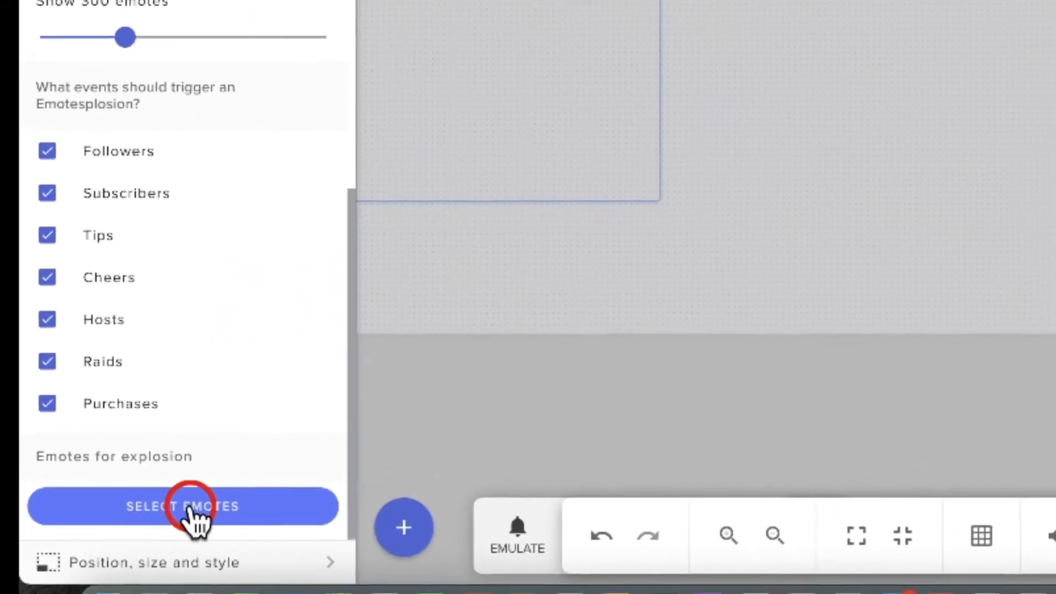
- Submit the BTTV Channel Emotes as the emotes for explosion and emulate a follower event to test them
{"action": "left_click", "coordinate": [193, 514]}
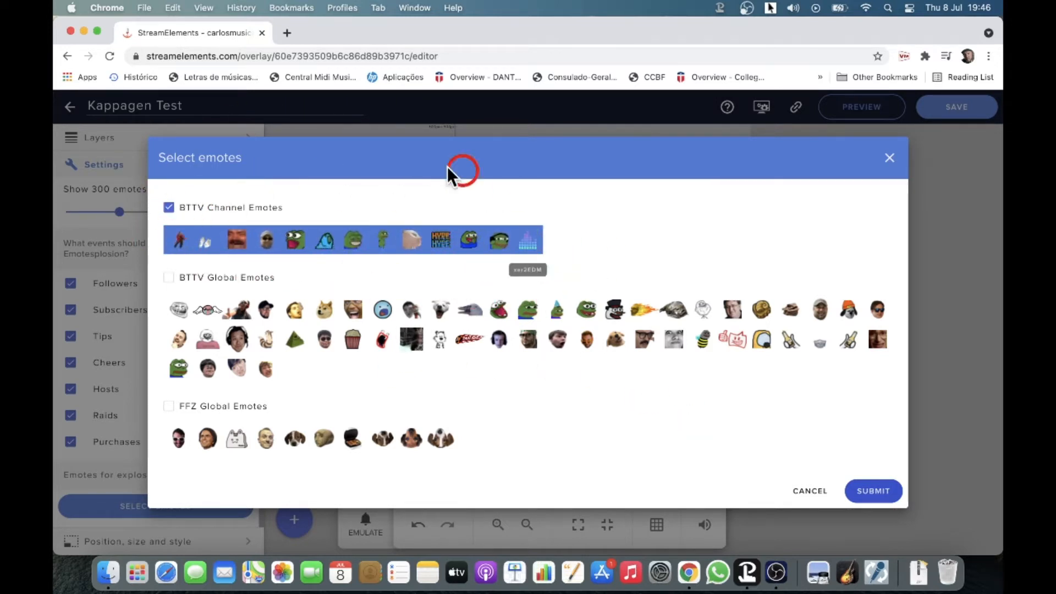
{"action": "left_click", "coordinate": [878, 493]}
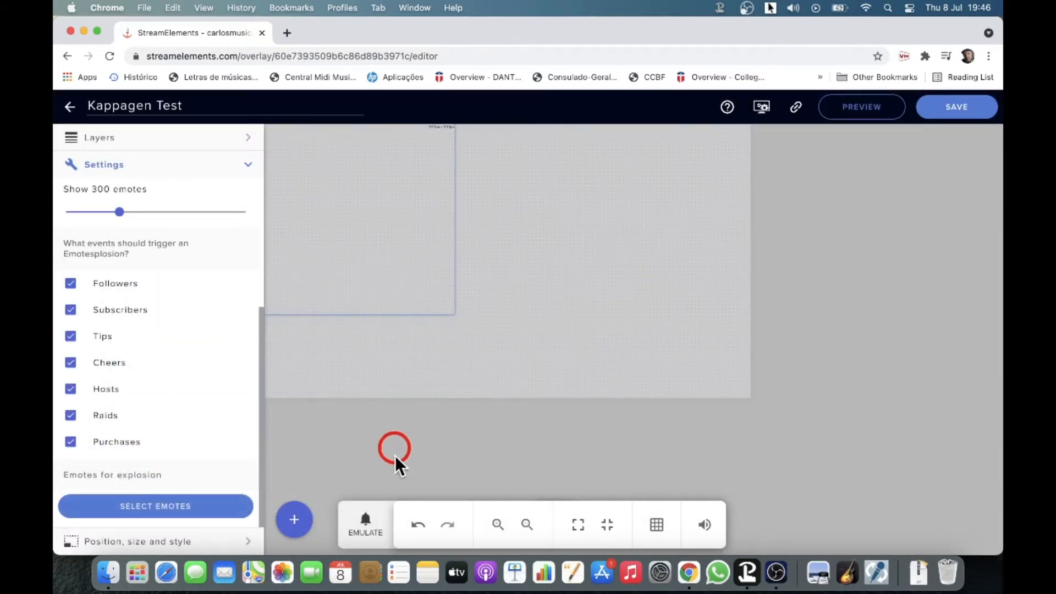
{"action": "left_click", "coordinate": [369, 527]}
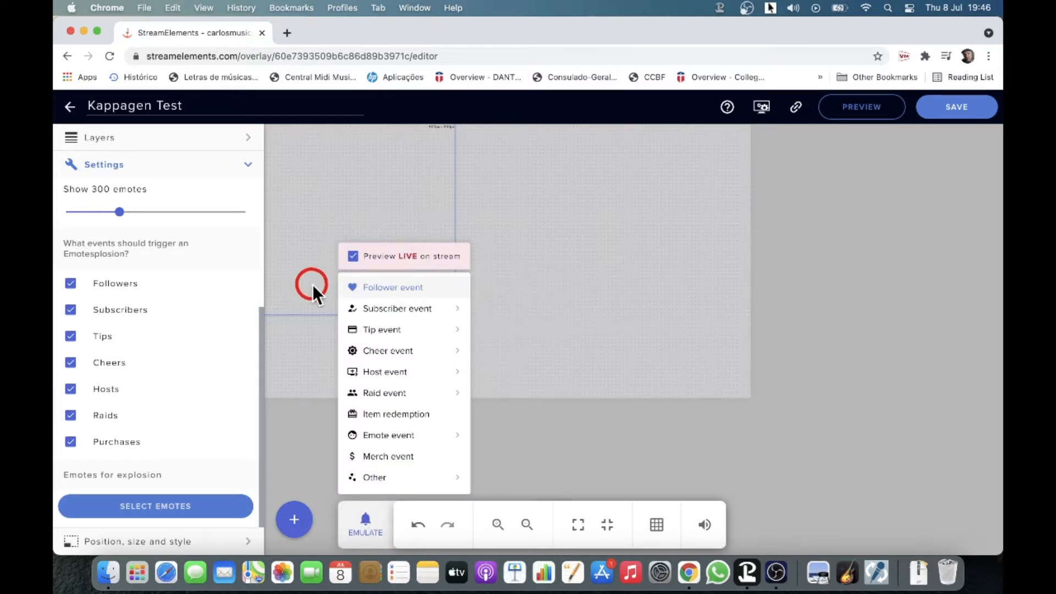
{"action": "left_click", "coordinate": [394, 289]}
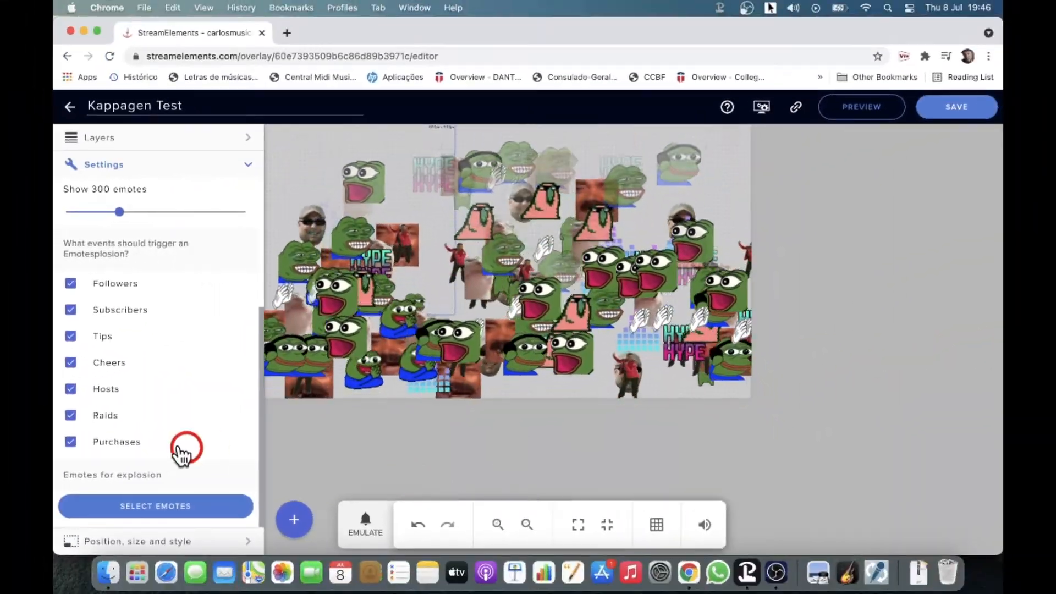
- Reduce the Kappagen widget's emote size to 58px
{"action": "scroll", "coordinate": [173, 450], "scroll_direction": "up", "scroll_amount": 6}
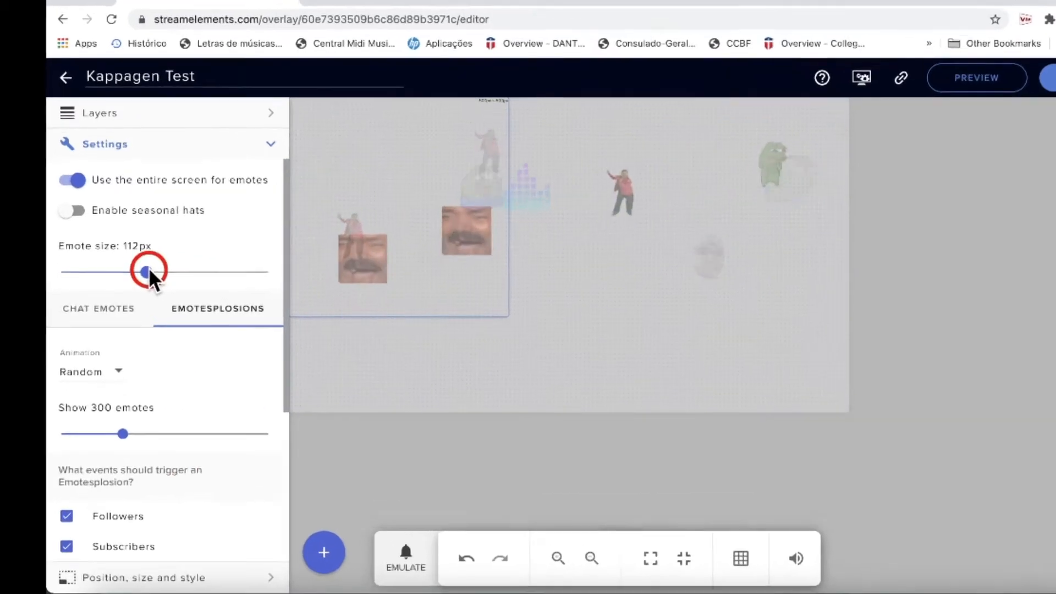
{"action": "left_click_drag", "start_coordinate": [143, 275], "coordinate": [101, 277]}
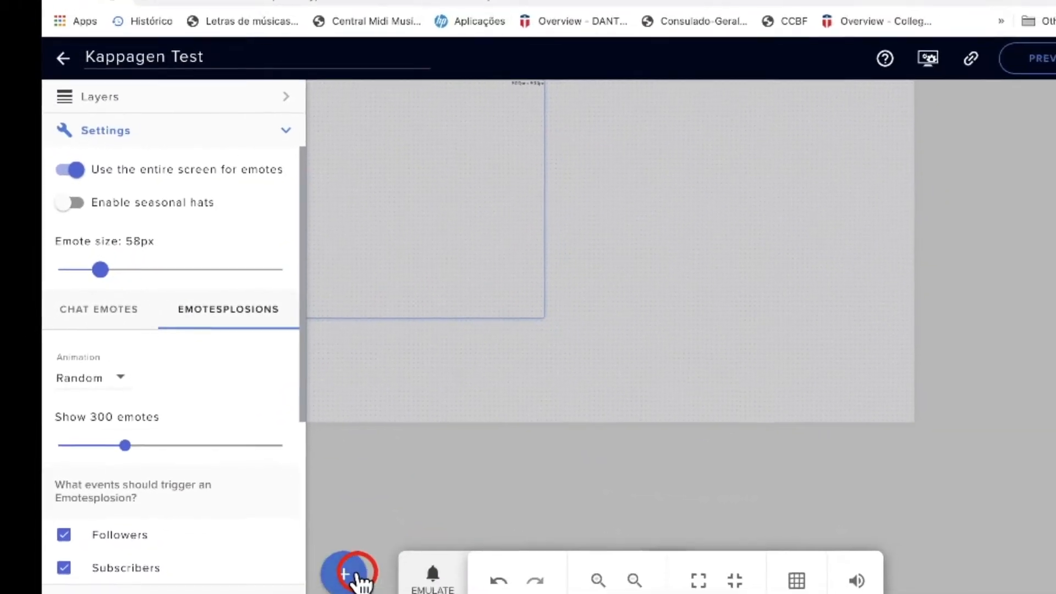
- Set the Emotesplosions animation to Explosion, emulating a follower event before and after the change to compare the effects
{"action": "left_click", "coordinate": [432, 578]}
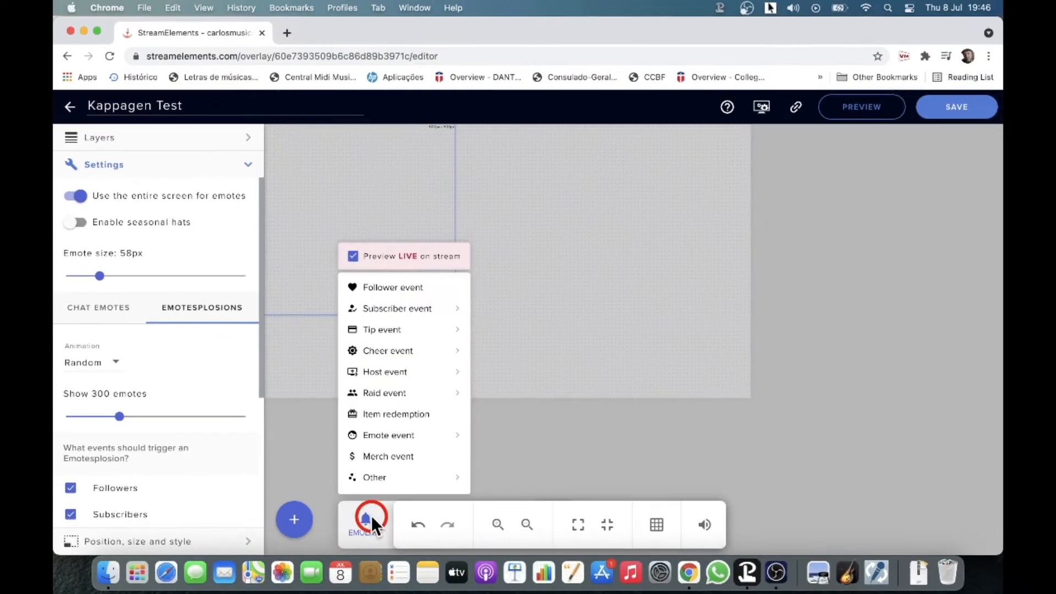
{"action": "left_click", "coordinate": [406, 278]}
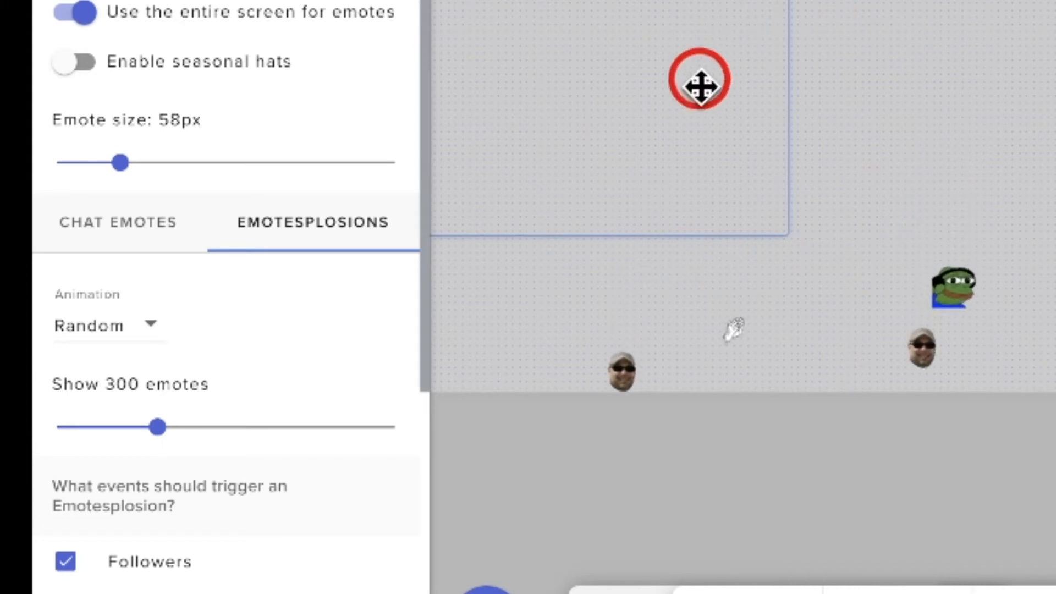
{"action": "left_click", "coordinate": [150, 323]}
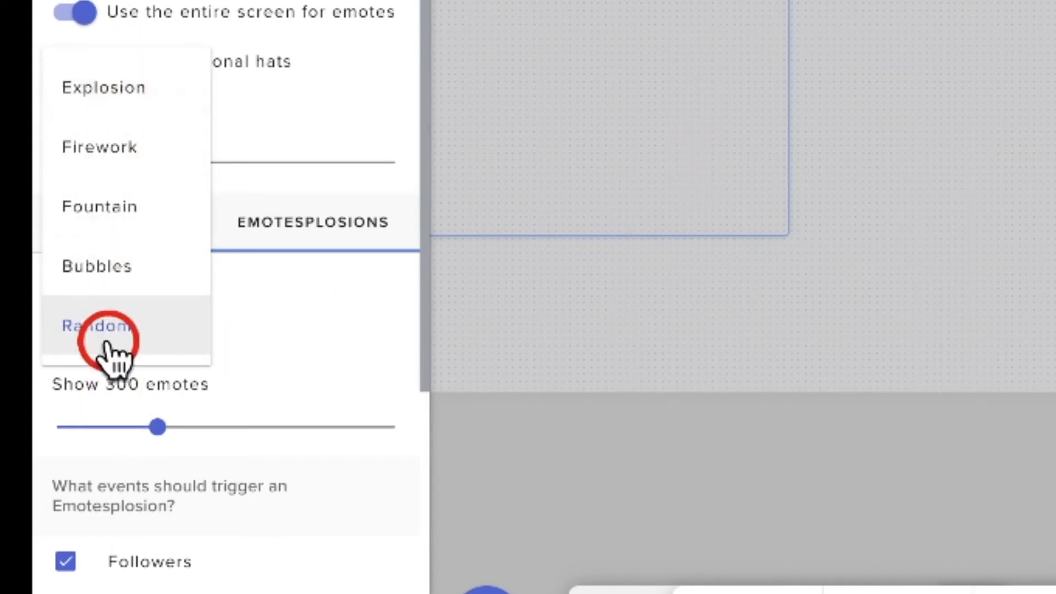
{"action": "left_click", "coordinate": [118, 90]}
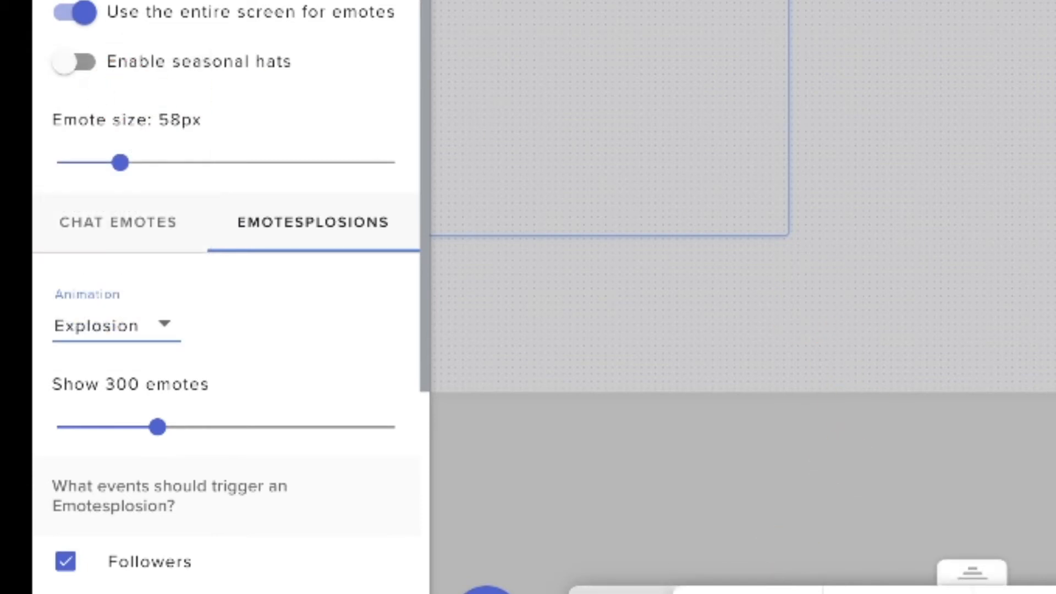
{"action": "left_click", "coordinate": [621, 591]}
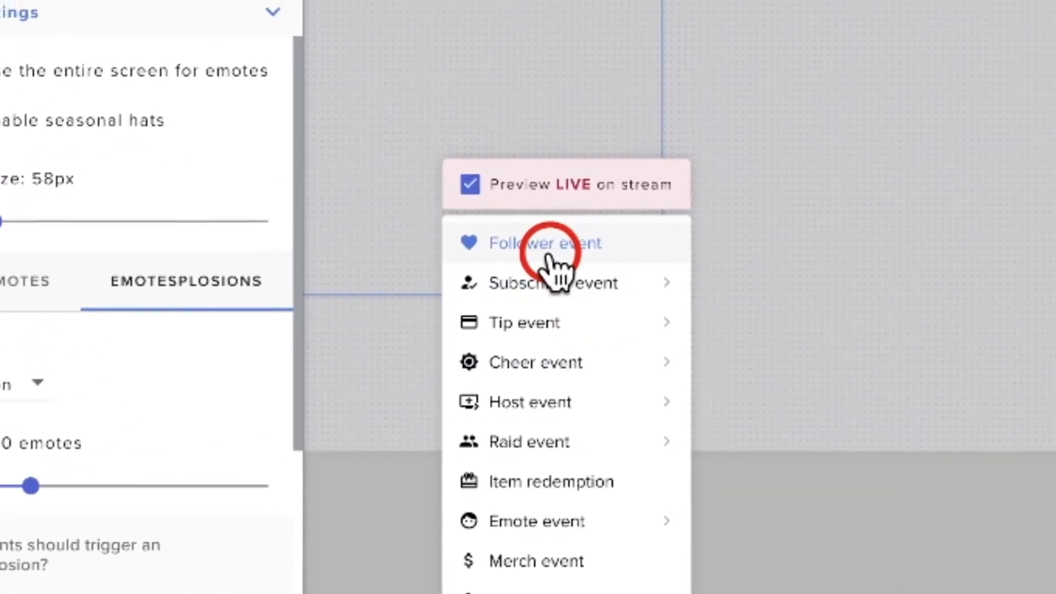
{"action": "left_click", "coordinate": [682, 190]}
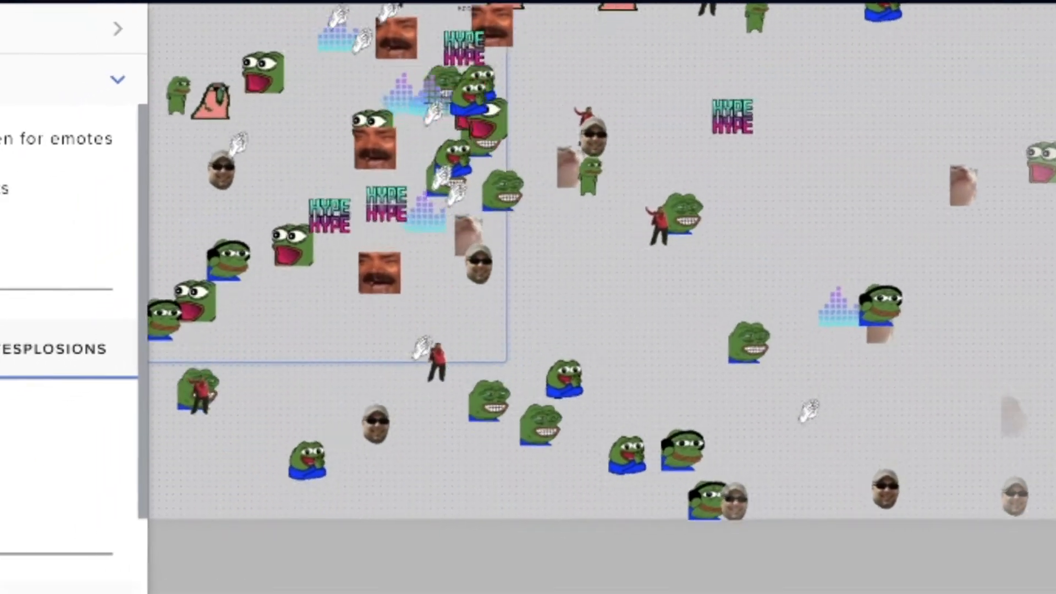
- Set the Emotesplosions animation to Bubbles and emulate an event to test it
{"action": "left_click", "coordinate": [2, 395]}
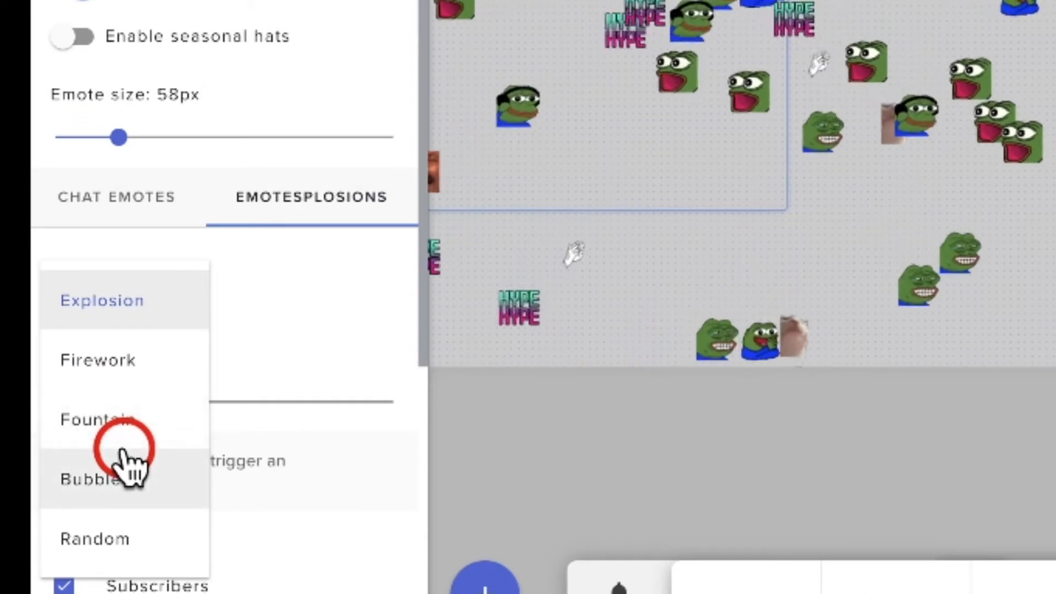
{"action": "left_click", "coordinate": [106, 474]}
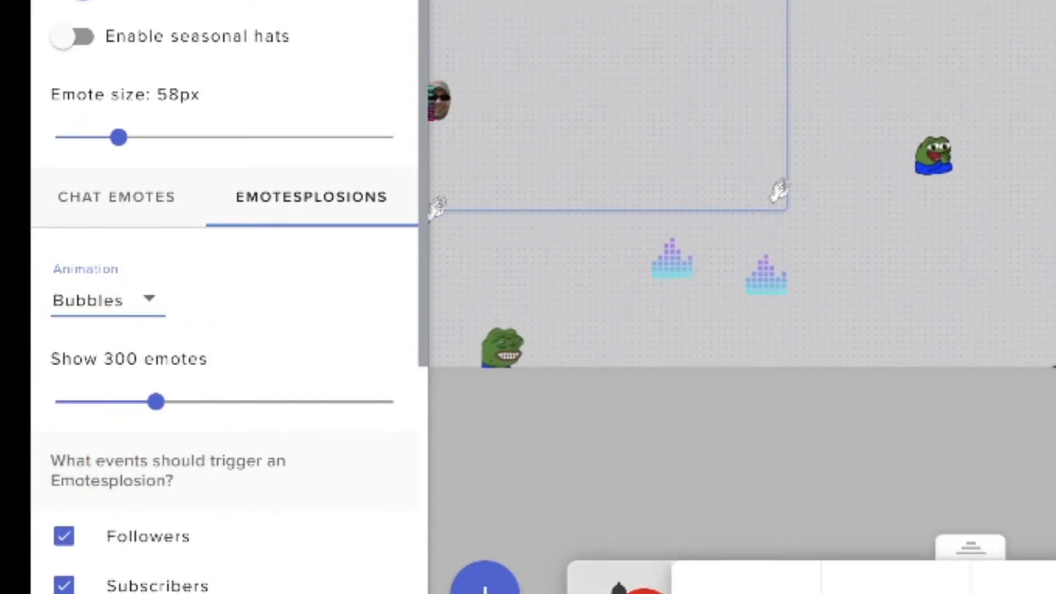
{"action": "left_click", "coordinate": [619, 586]}
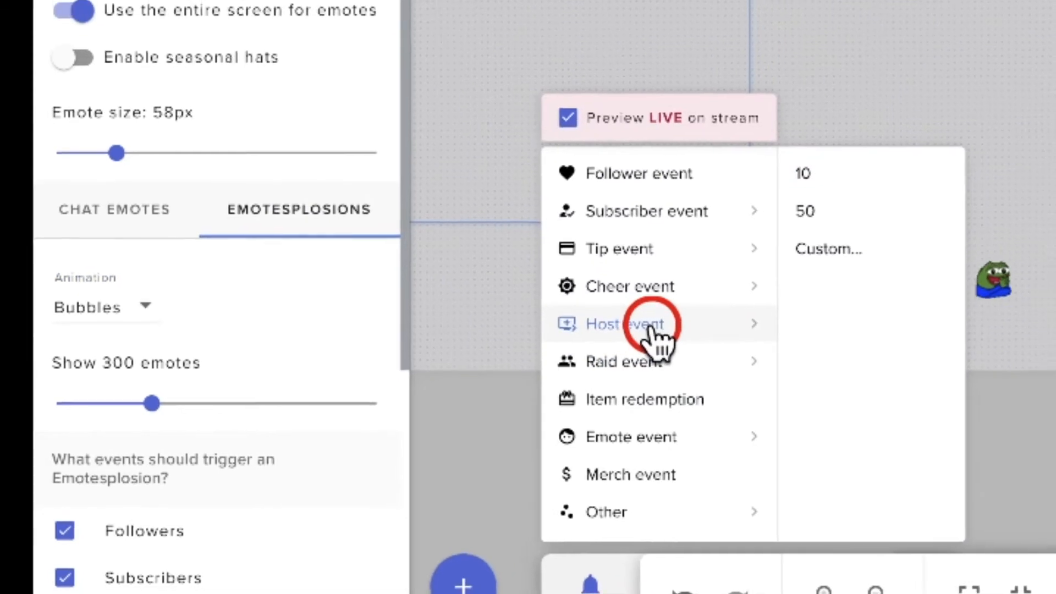
{"action": "left_click", "coordinate": [651, 326]}
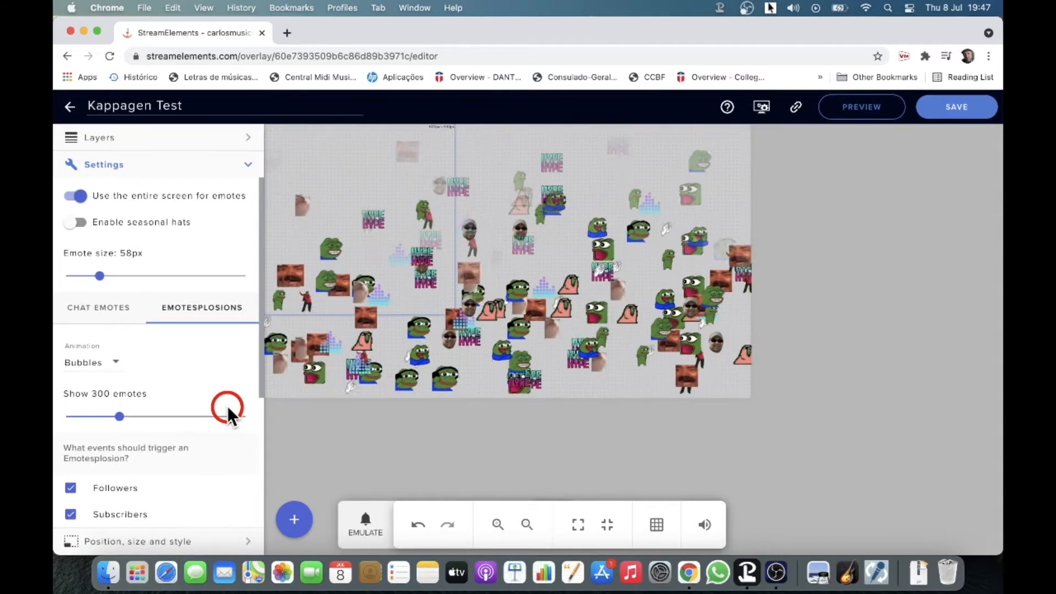
- Set the Emotesplosions animation back to Explosion and look through the event types available for emulation
{"action": "left_click", "coordinate": [110, 364]}
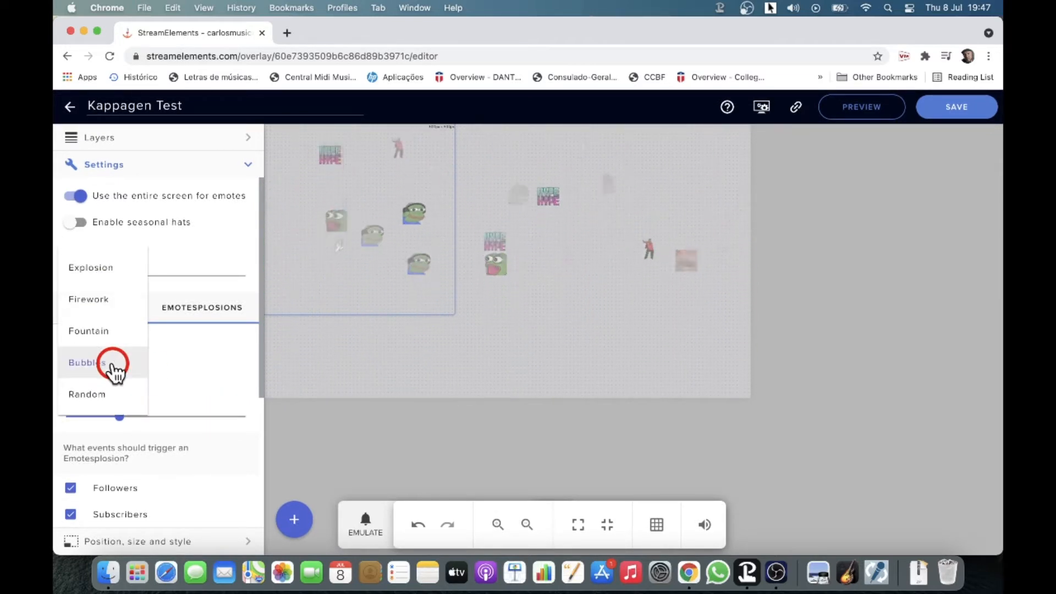
{"action": "left_click", "coordinate": [358, 533]}
{"action": "left_click", "coordinate": [380, 350]}
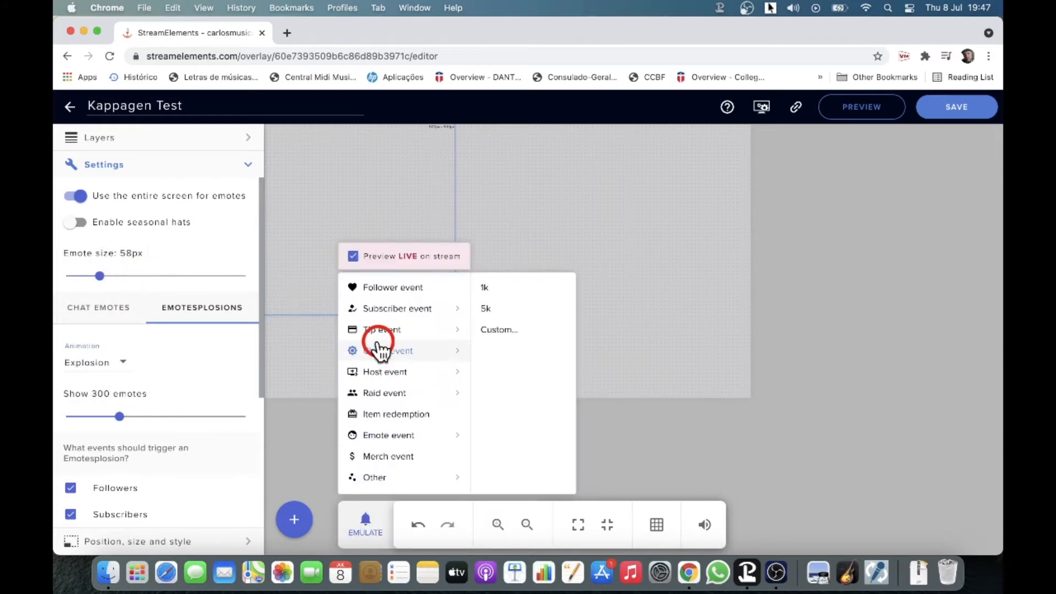
{"action": "left_click", "coordinate": [875, 350]}
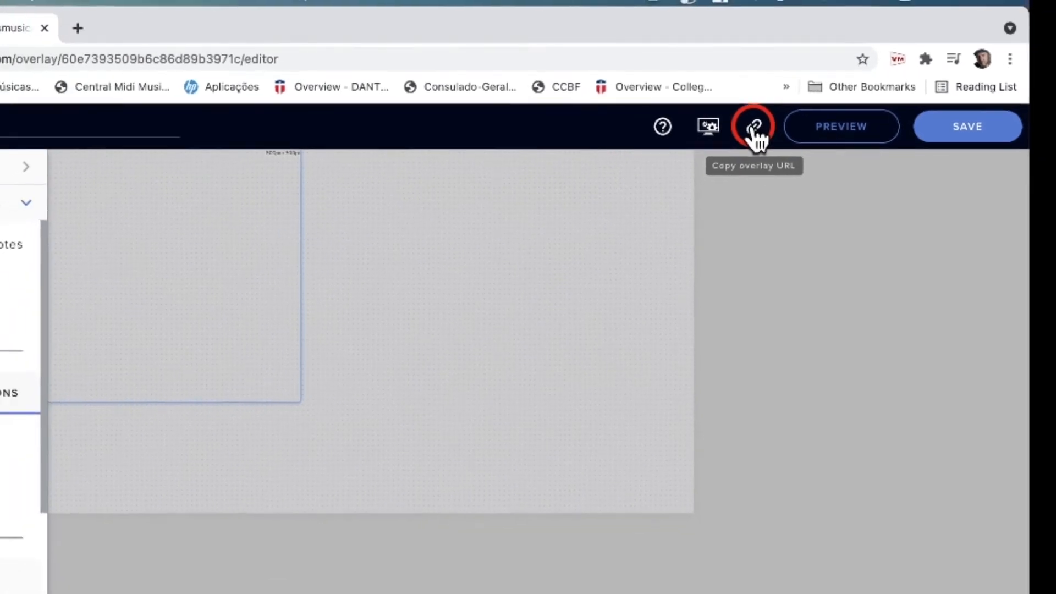
- Copy the overlay URL and open the Teste scene in OBS Studio
{"action": "left_click", "coordinate": [732, 137]}
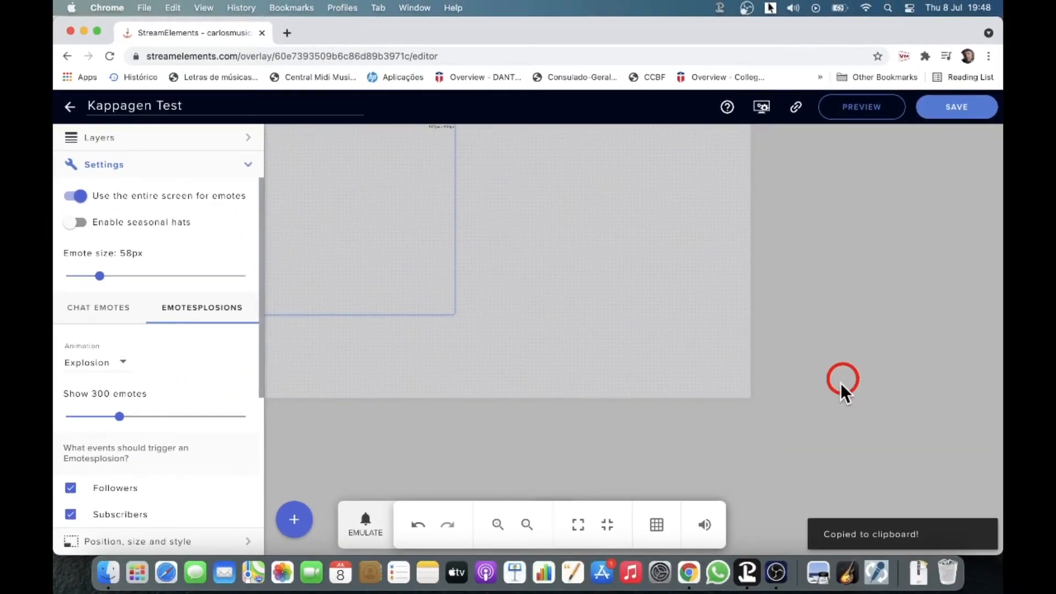
{"action": "left_click", "coordinate": [777, 573]}
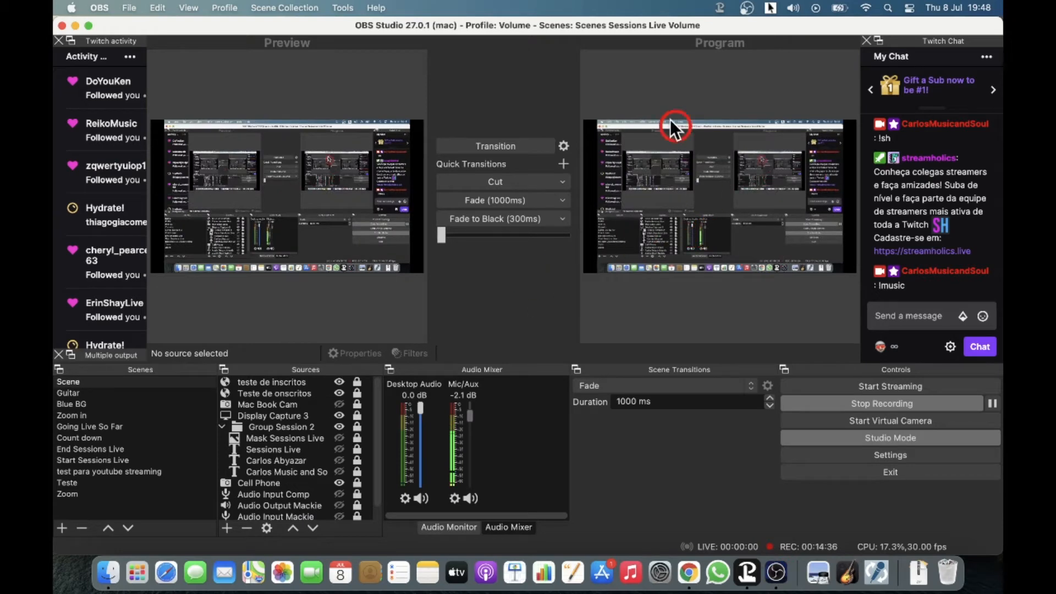
{"action": "left_click", "coordinate": [68, 483]}
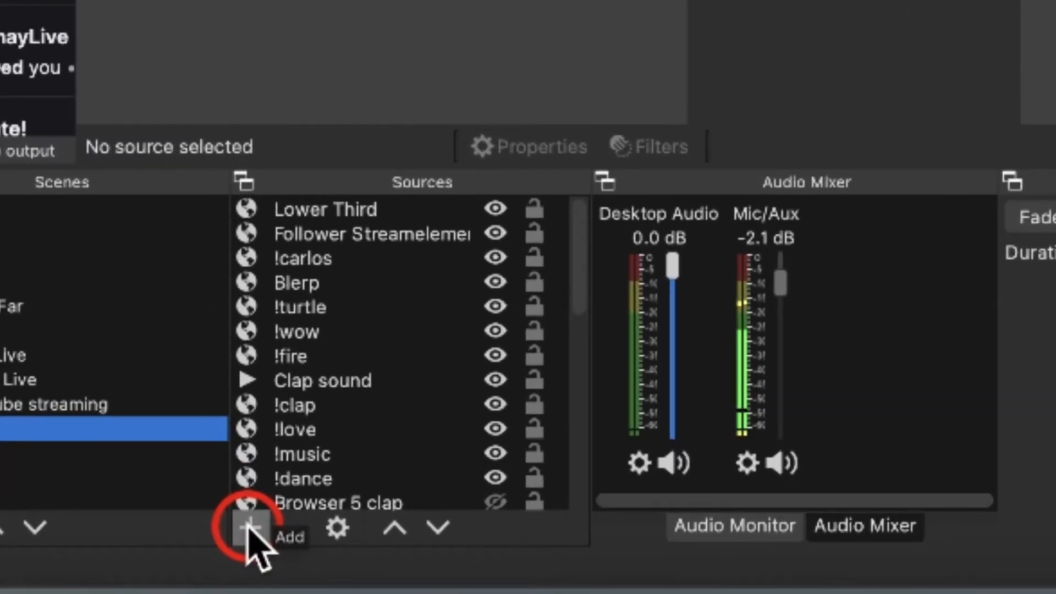
- Add a new visible Browser source named Kappagen Test to the Teste scene
{"action": "left_click", "coordinate": [250, 528]}
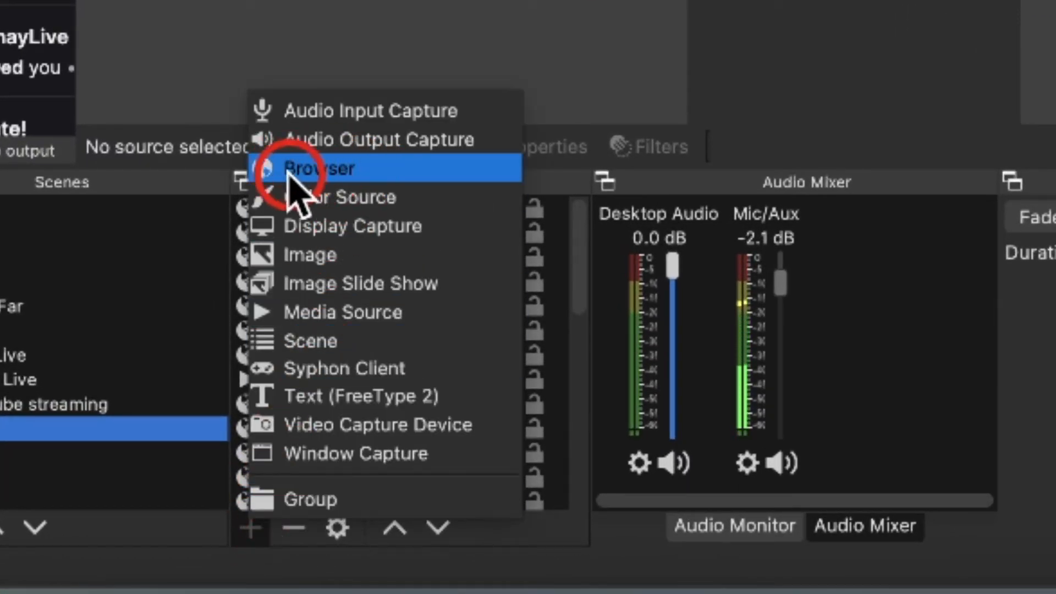
{"action": "left_click", "coordinate": [344, 170]}
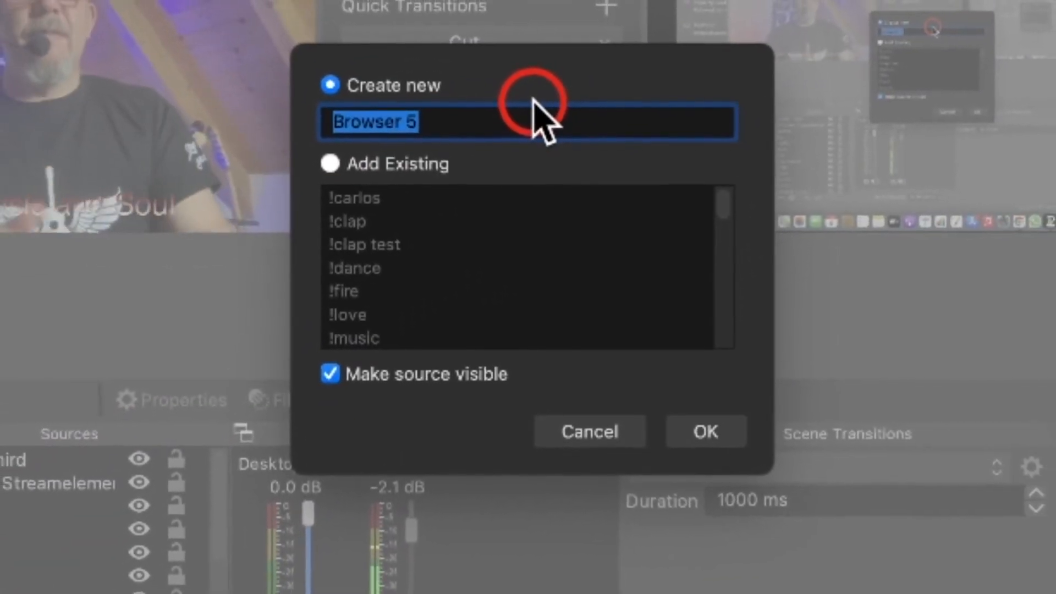
{"action": "type", "text": "Kappa"}
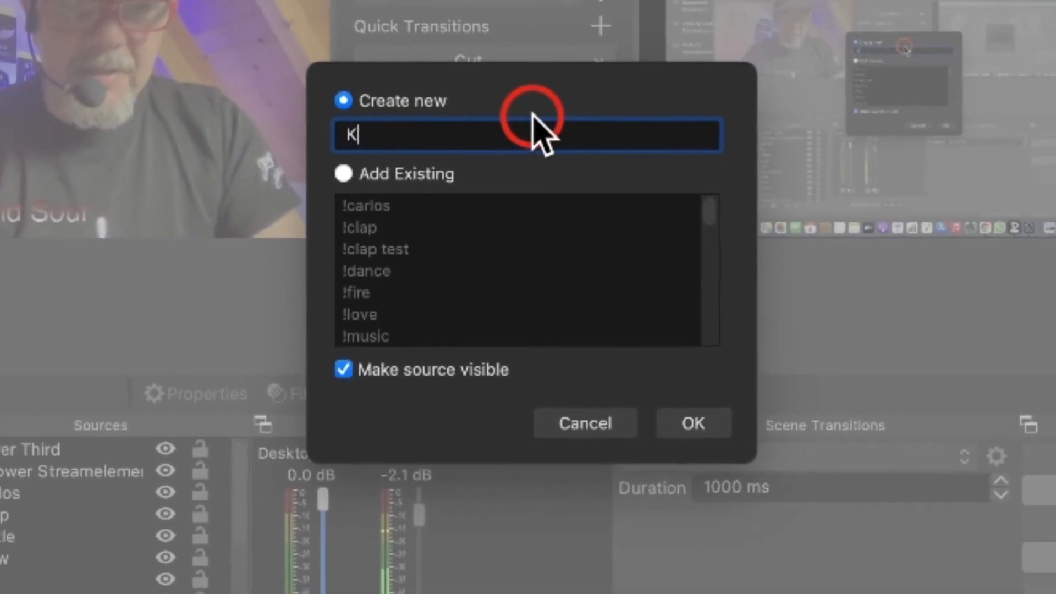
{"action": "type", "text": "gen T"}
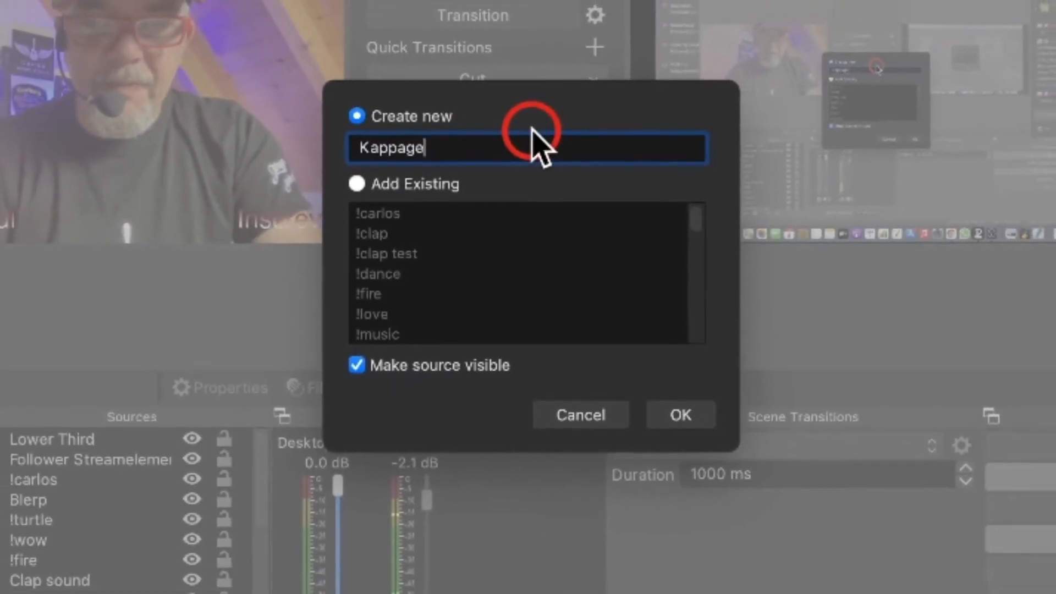
{"action": "type", "text": "est"}
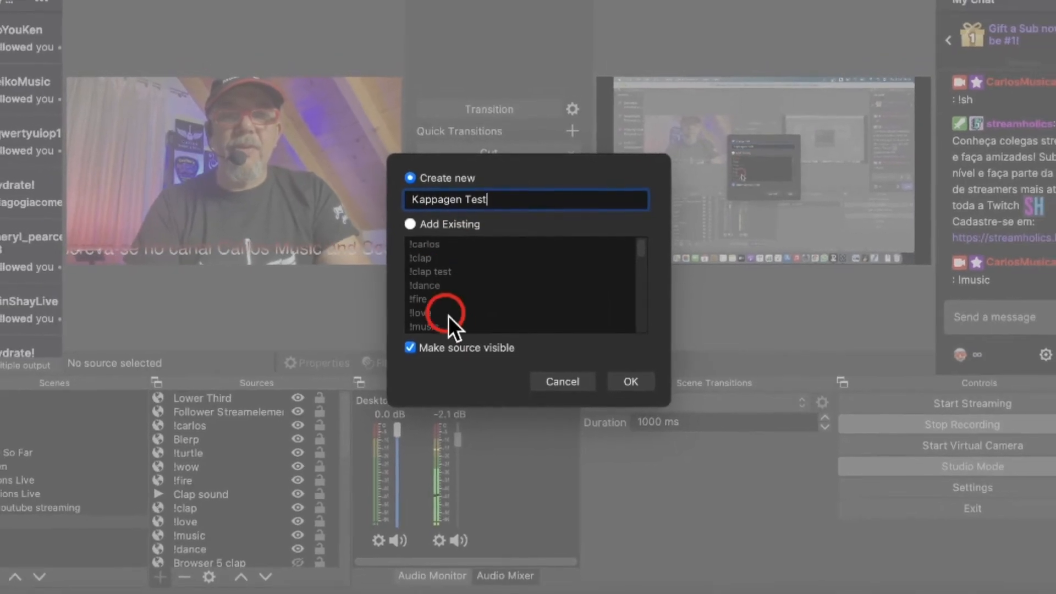
{"action": "left_click", "coordinate": [625, 381]}
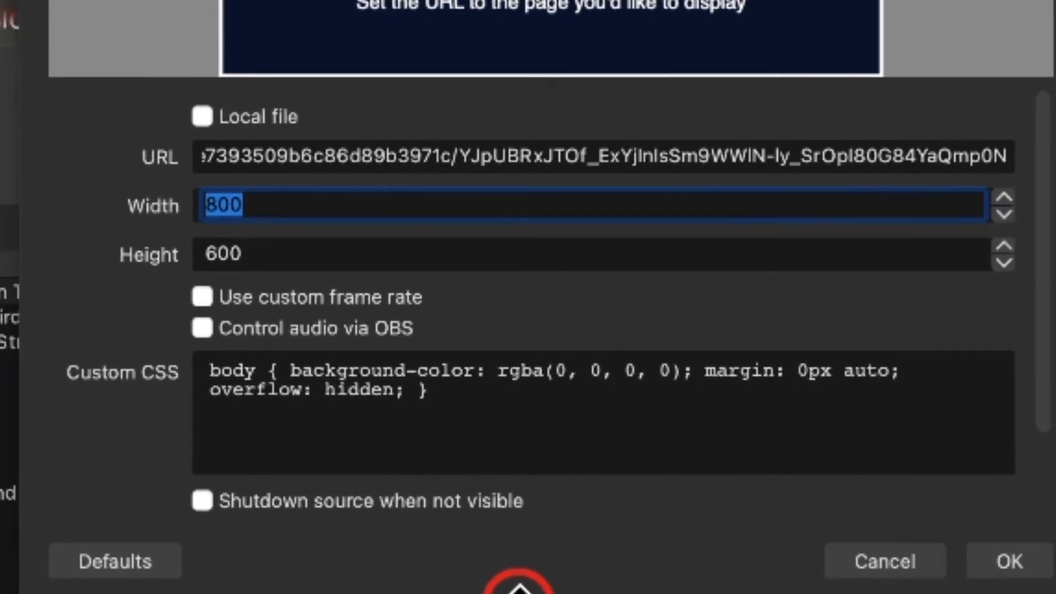
- Give the browser source the copied overlay URL with a width of 1280 and a height of 720
{"action": "type", "text": "1280"}
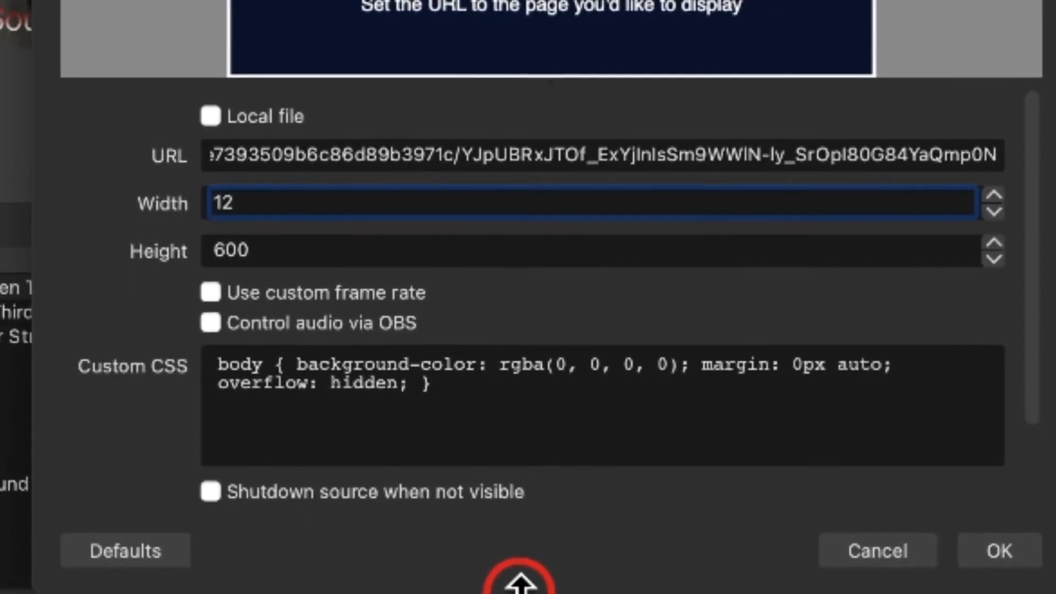
{"action": "double_click", "coordinate": [264, 244]}
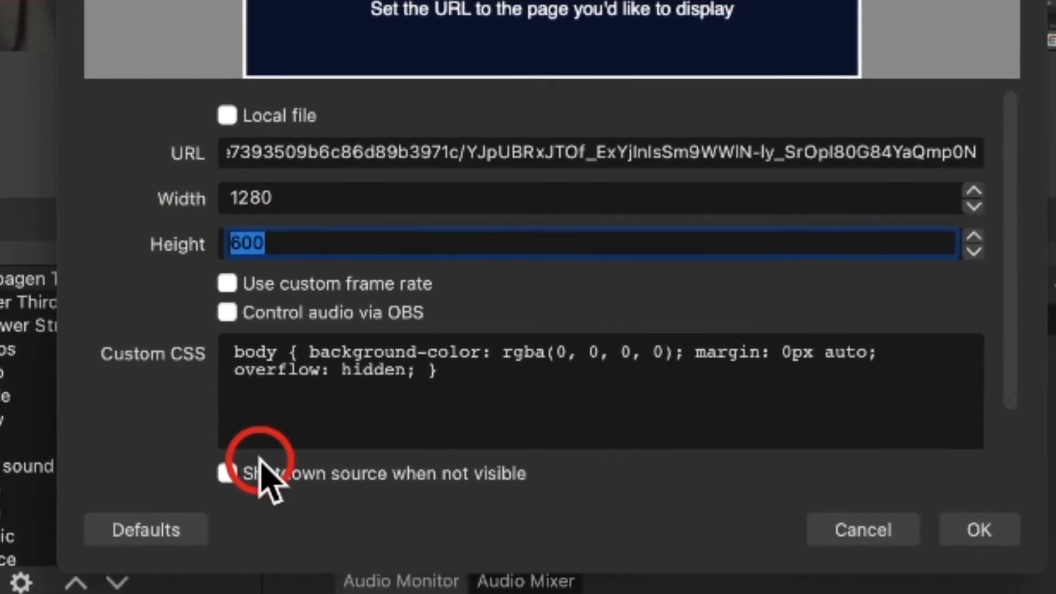
{"action": "type", "text": "720"}
{"action": "left_click", "coordinate": [988, 516]}
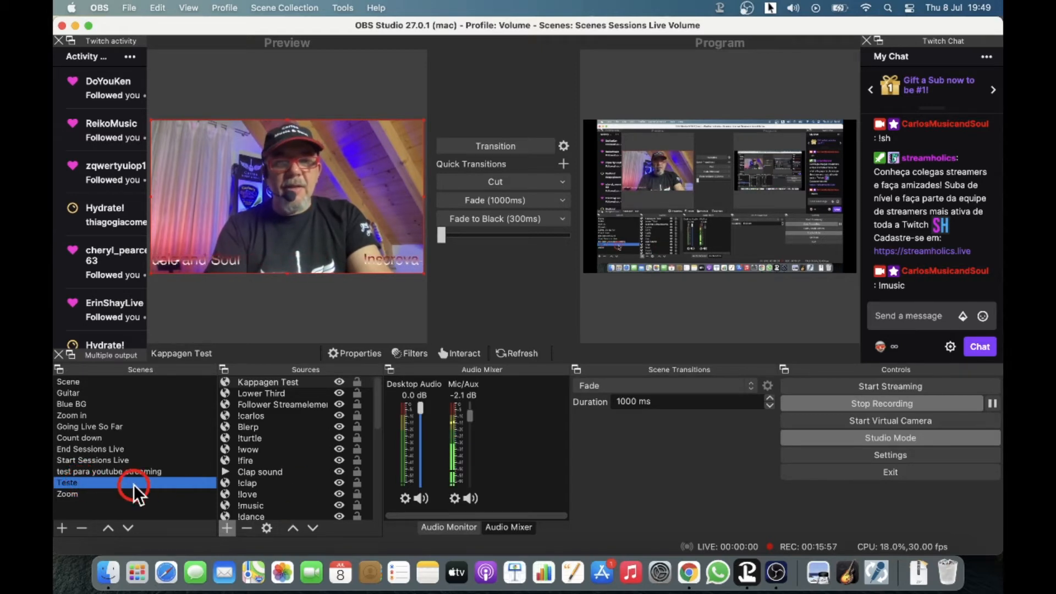
- Emulate follower events in the StreamElements editor in Chrome and switch back to OBS Studio to check the emotes in the scene preview
{"action": "left_click", "coordinate": [689, 574]}
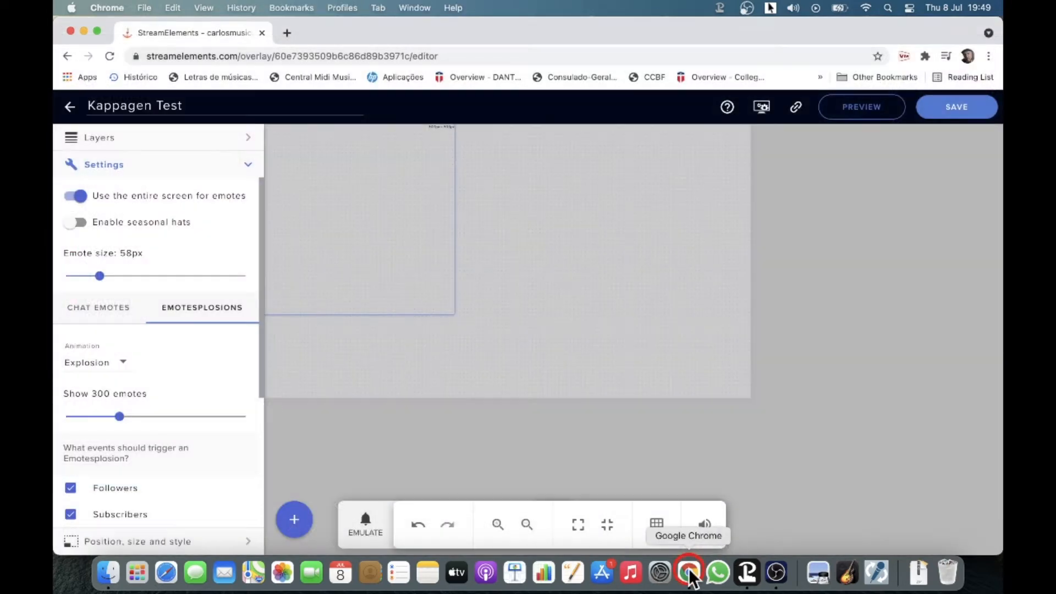
{"action": "left_click", "coordinate": [356, 529]}
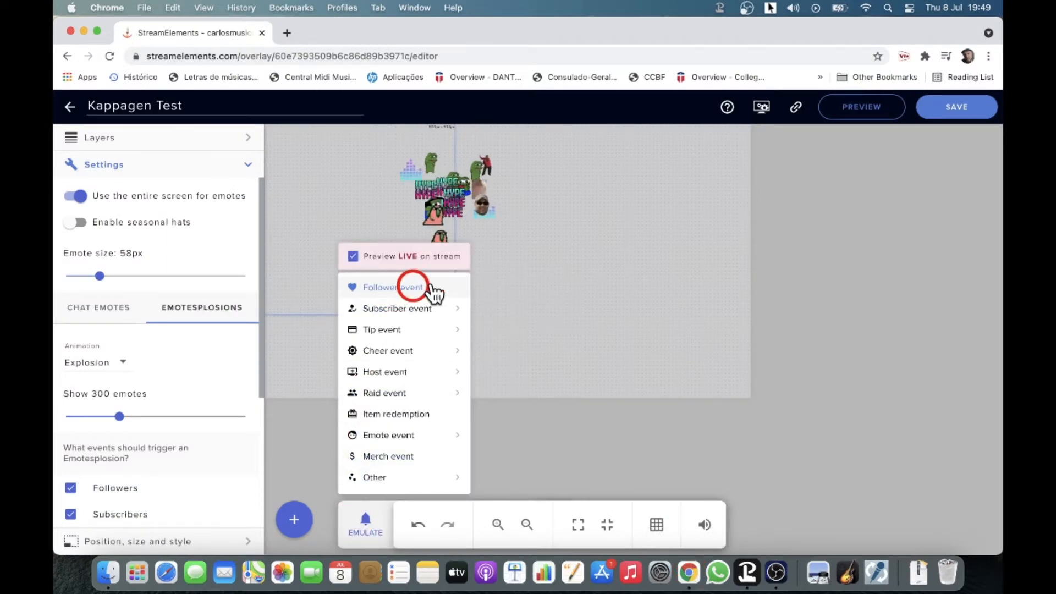
{"action": "left_click", "coordinate": [776, 572]}
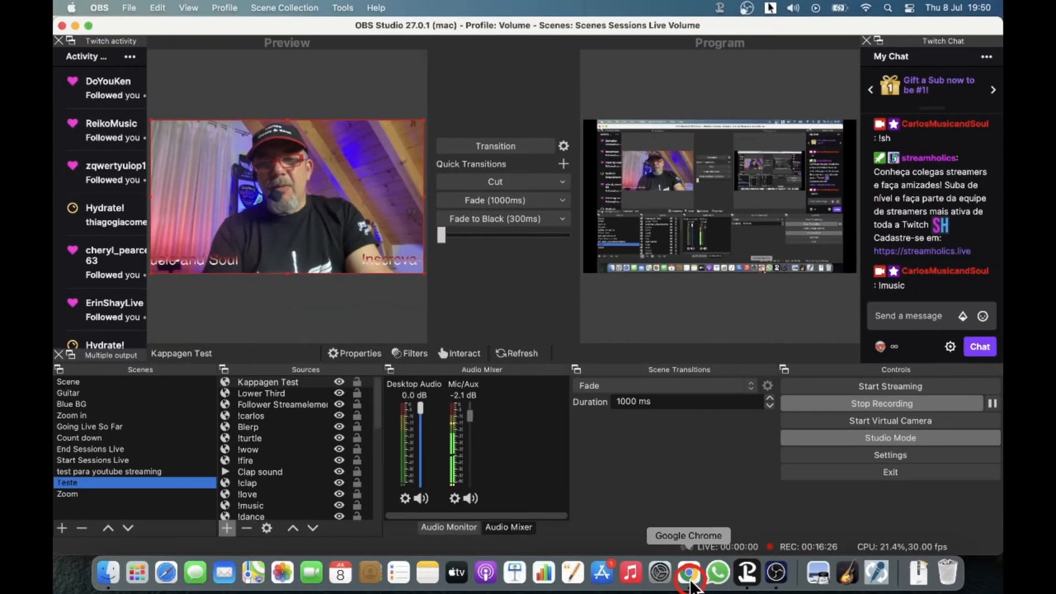
{"action": "left_click", "coordinate": [689, 573]}
{"action": "left_click", "coordinate": [414, 290]}
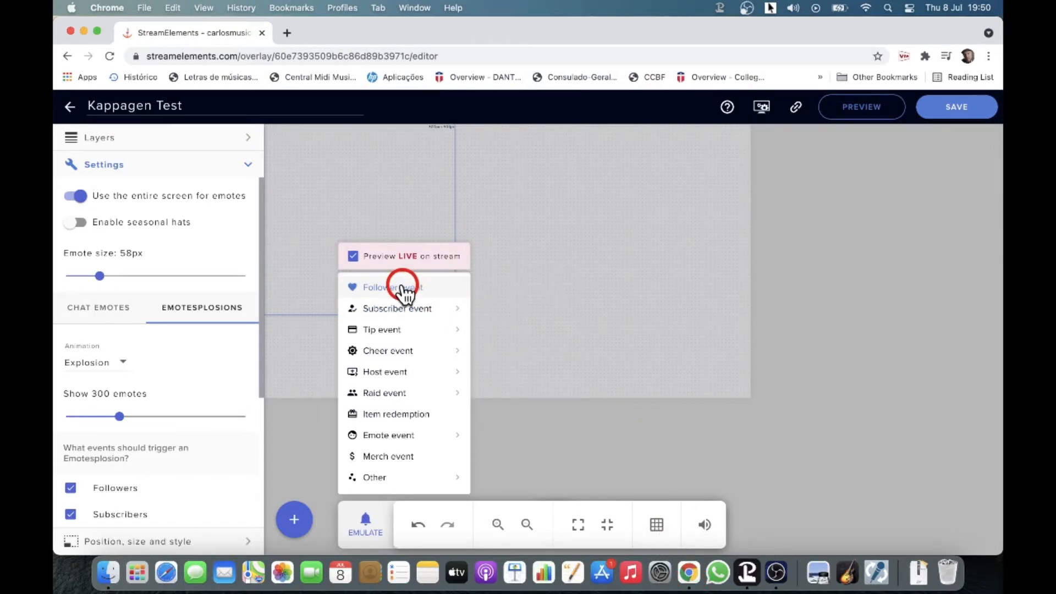
{"action": "left_click", "coordinate": [776, 573]}
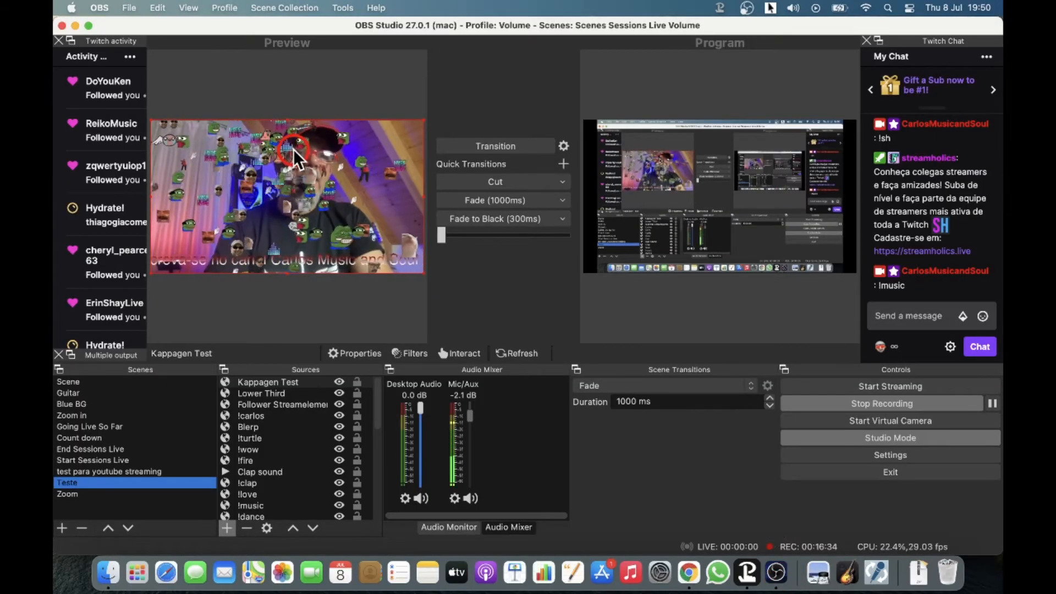